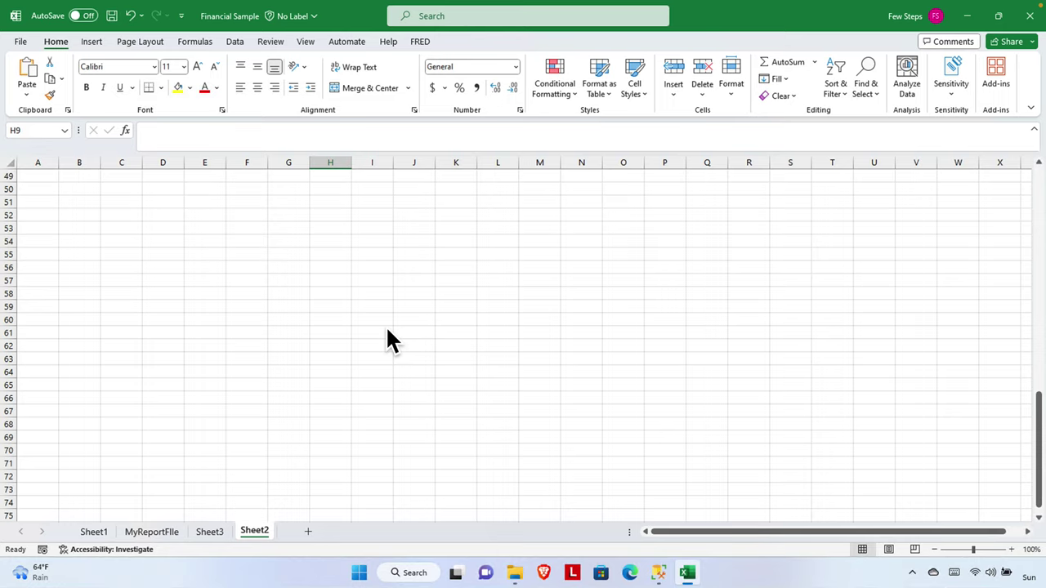
Select MyReportFile.rpt in the Downloads folder and bring up its context menu.
left_click(515, 573)
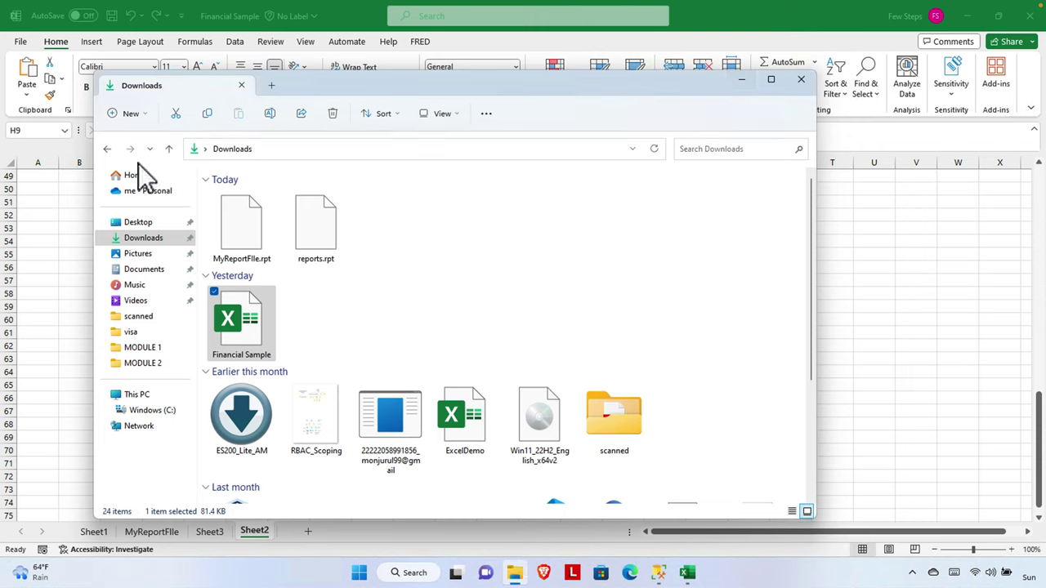
left_click(258, 232)
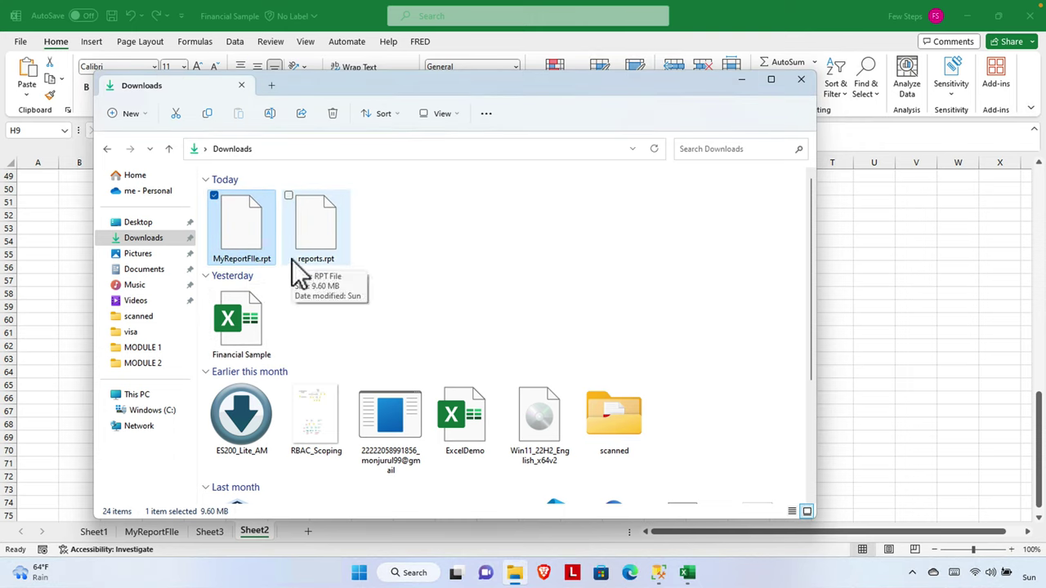
right_click(237, 227)
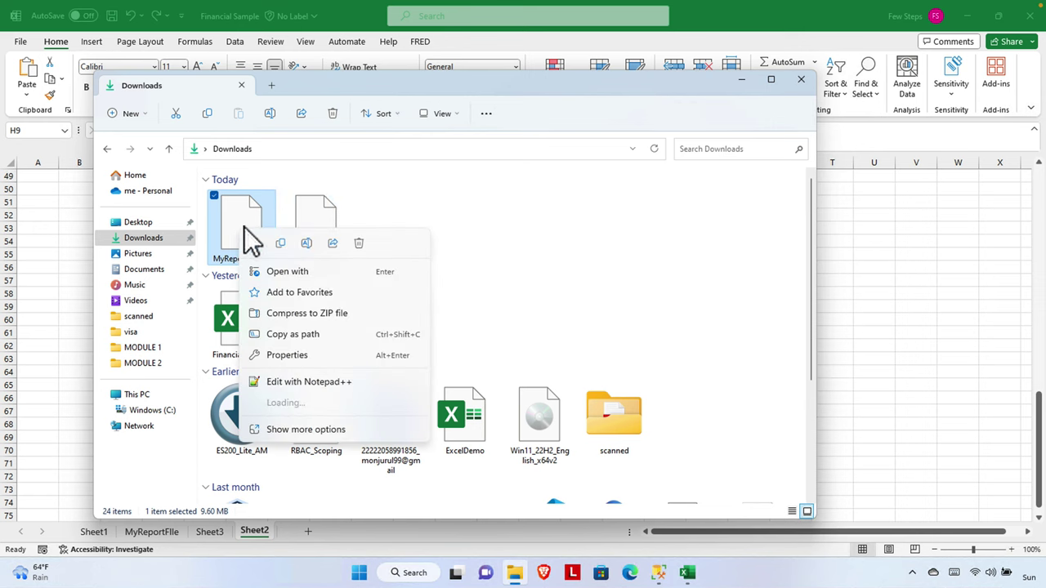
Open MyReportFile.rpt in Notepad++.
left_click(330, 383)
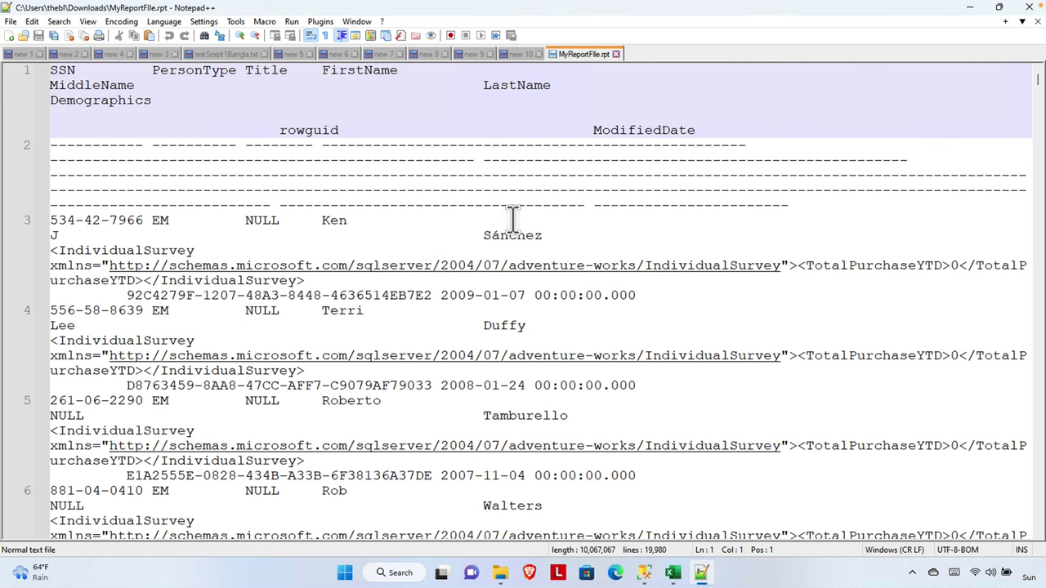
scroll(572, 310, "down", 3)
scroll(400, 177, "up", 3)
Turn off word wrap and inspect the aligned columns of the first 27 lines.
left_click(87, 22)
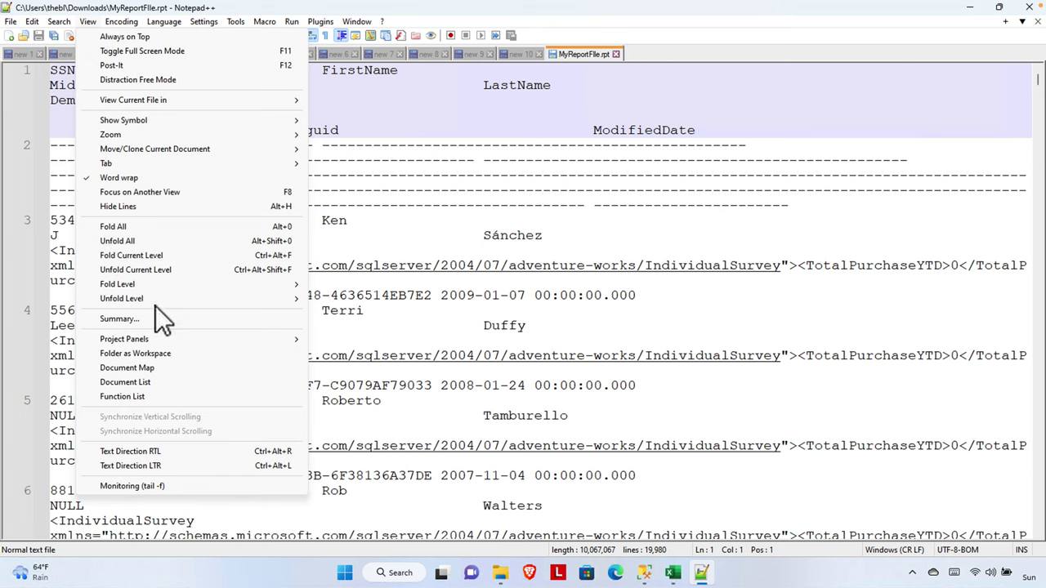
left_click(121, 177)
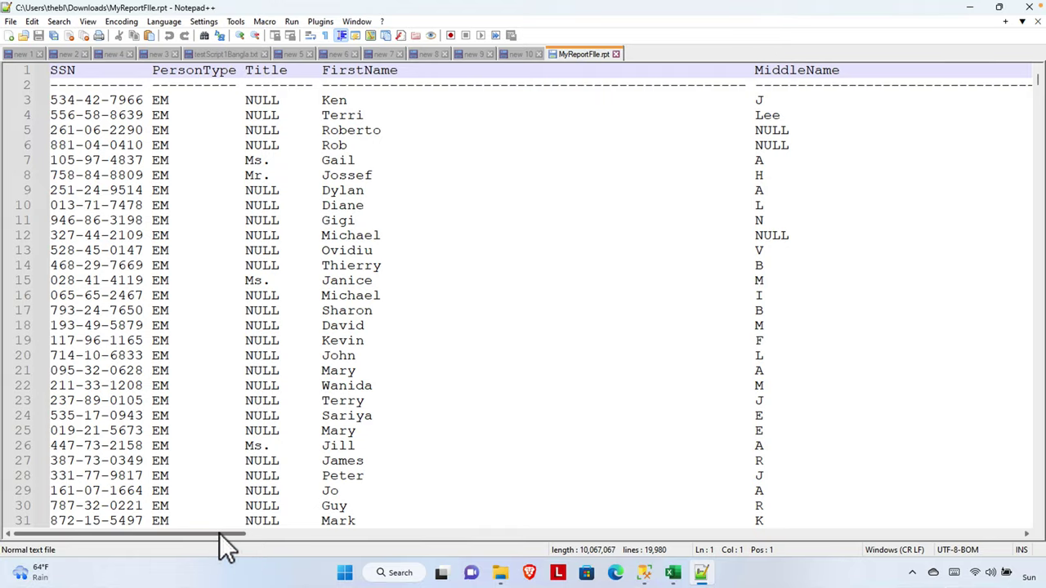
left_click_drag(219, 533, 7, 510)
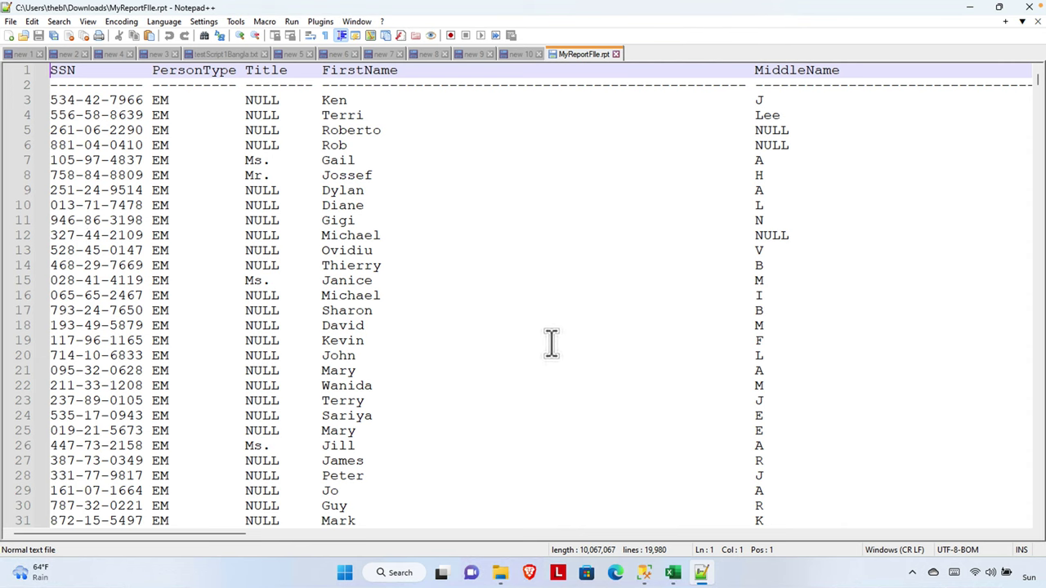
left_click_drag(830, 458, 8, 82)
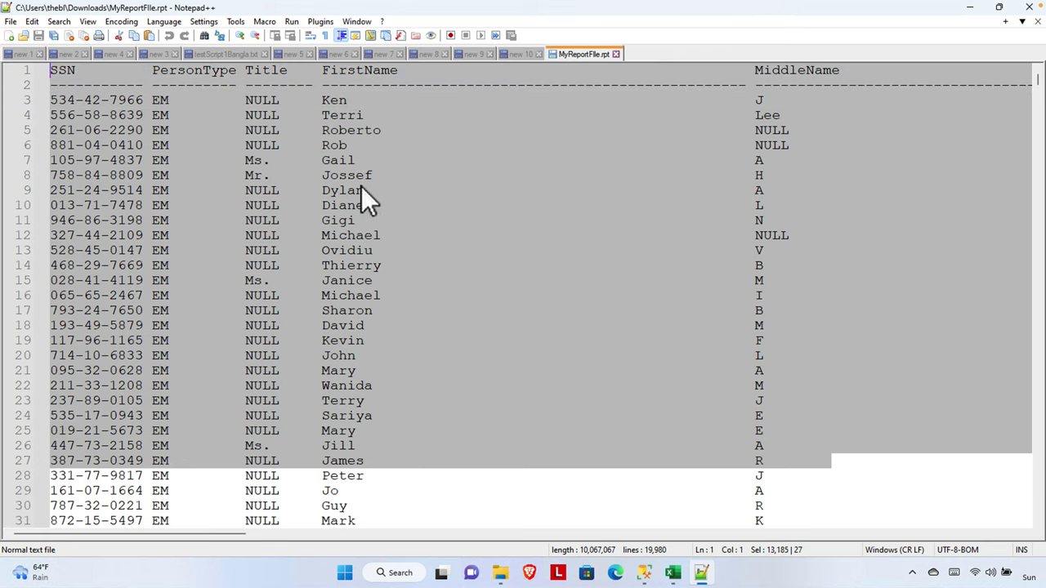
left_click(415, 210)
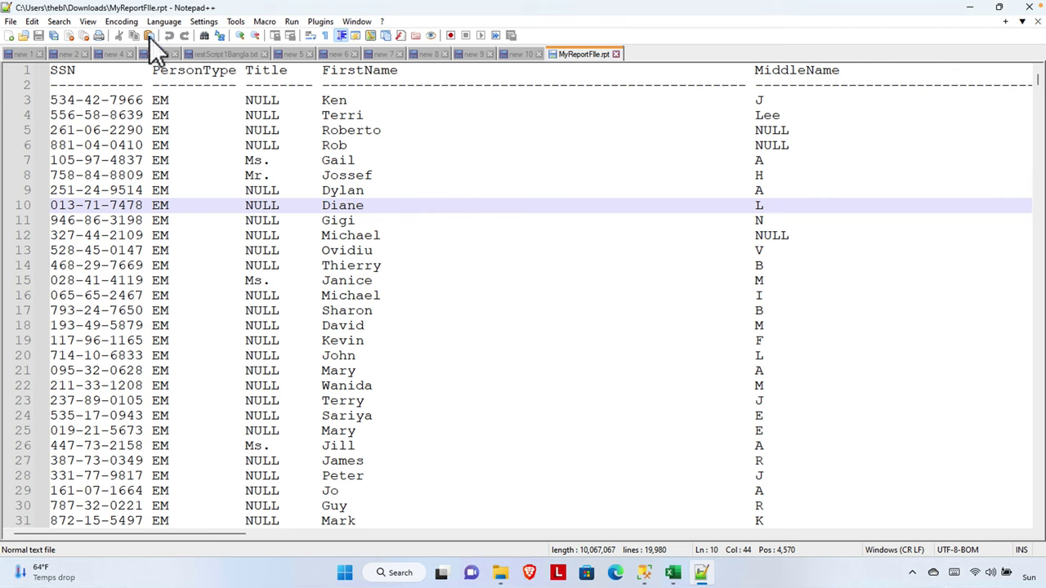
Bring the Financial Sample workbook forward on empty Sheet2 with the Data ribbon showing.
left_click(970, 10)
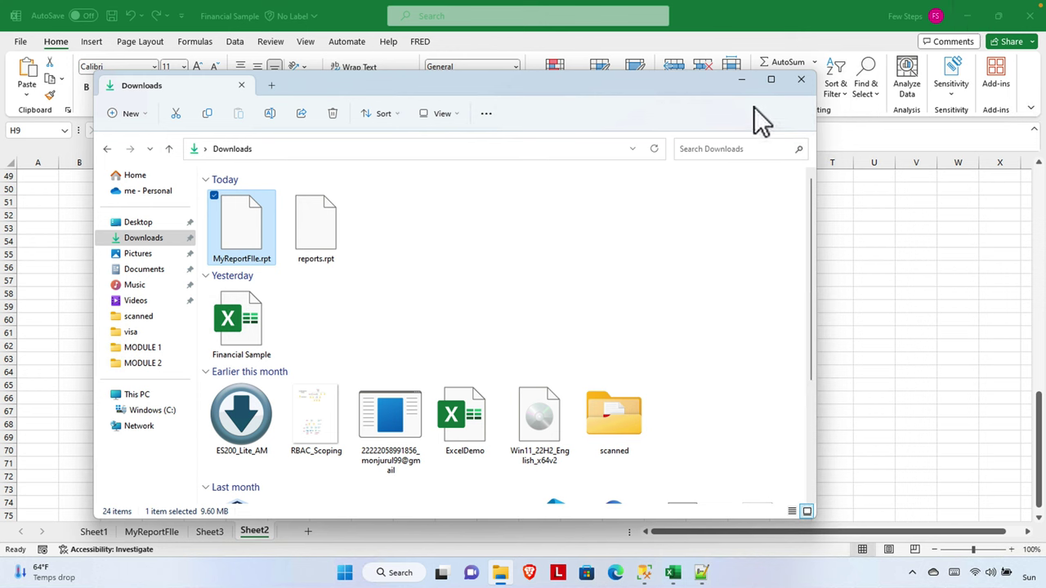
left_click(772, 35)
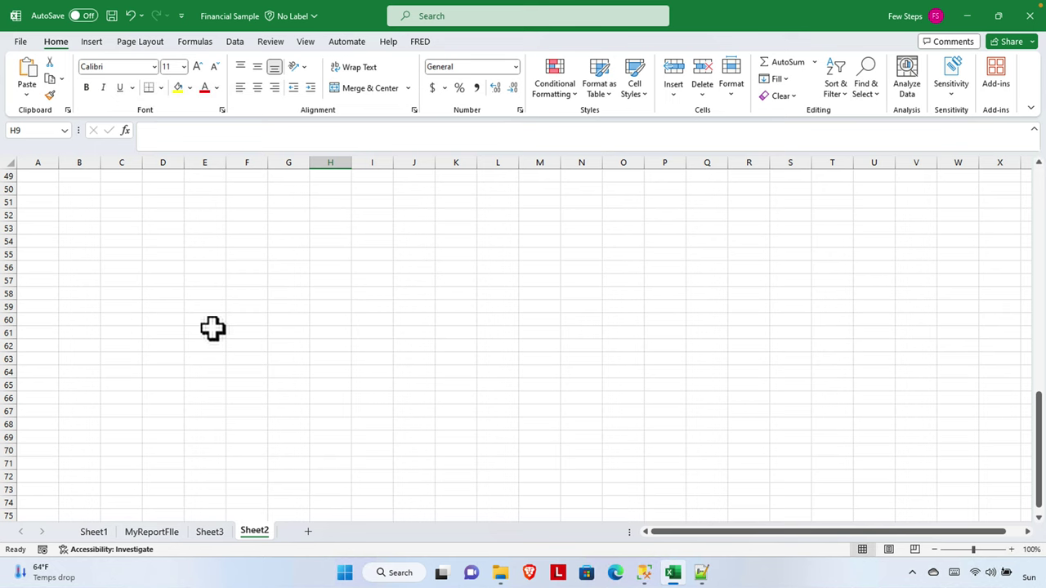
left_click(701, 573)
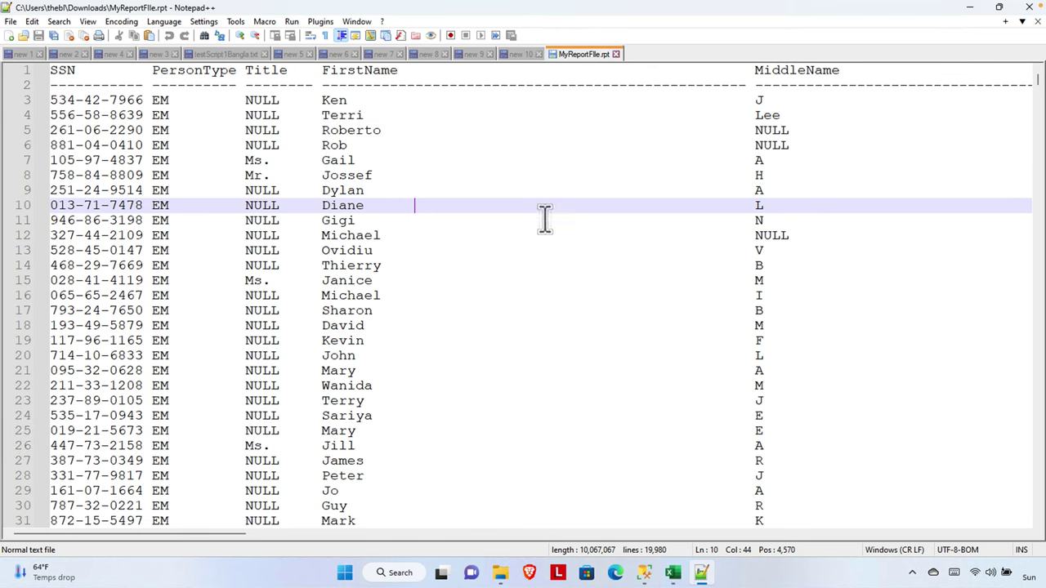
left_click(970, 8)
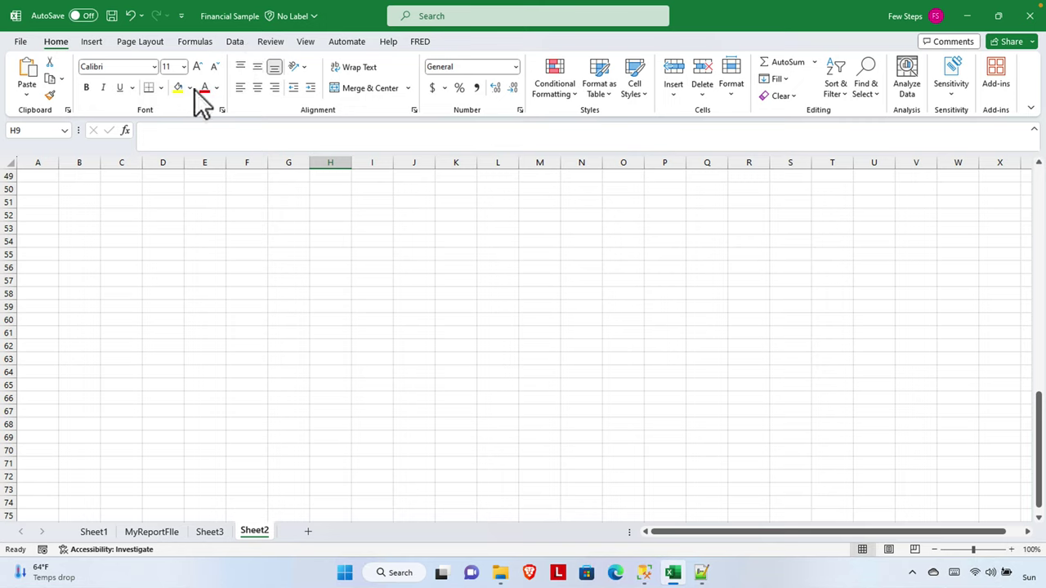
left_click(234, 41)
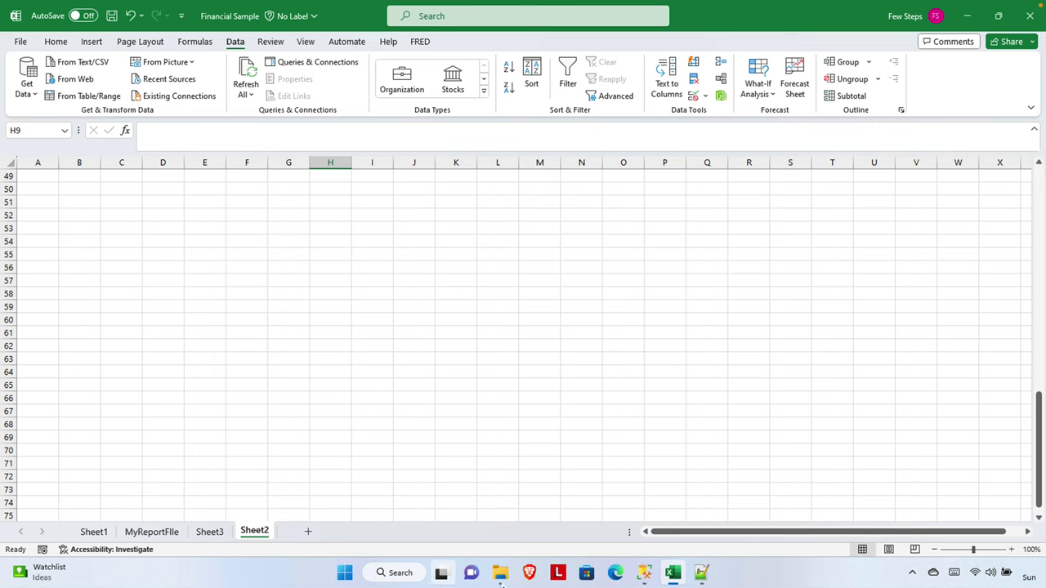
left_click(500, 574)
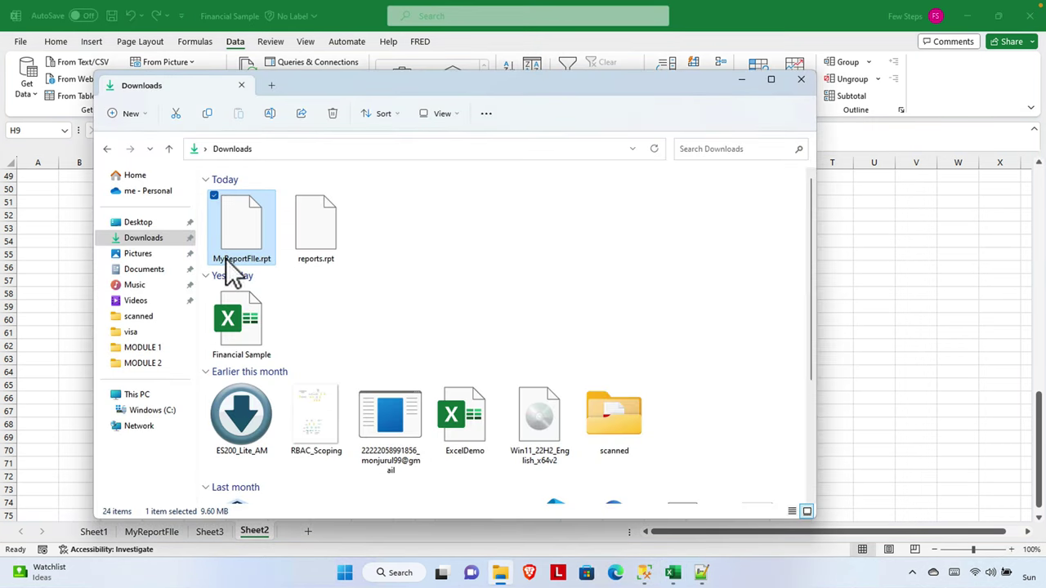
key("alt+F4")
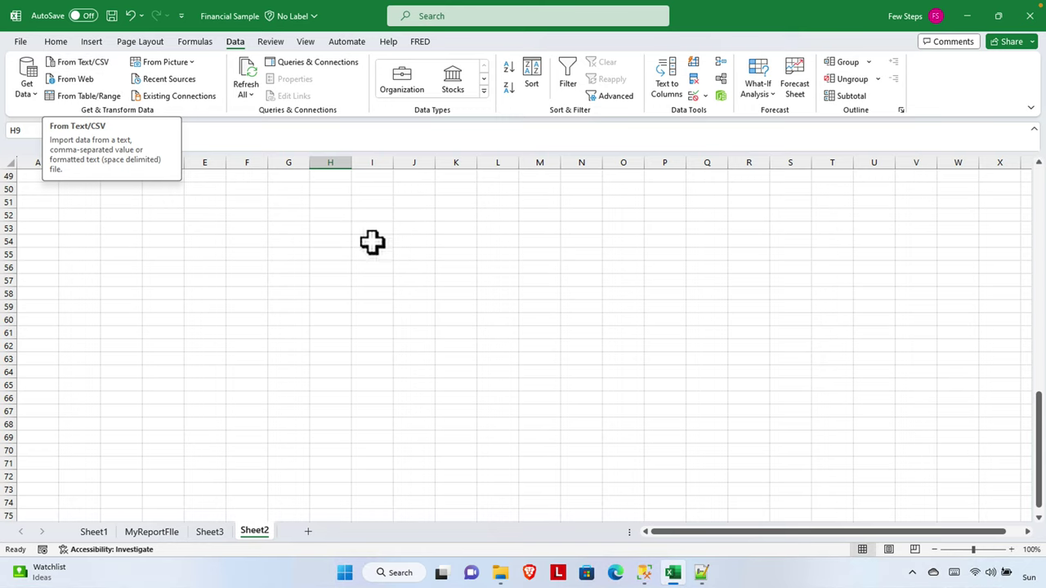
Start a From Text/CSV import and browse to the Downloads folder.
left_click(79, 63)
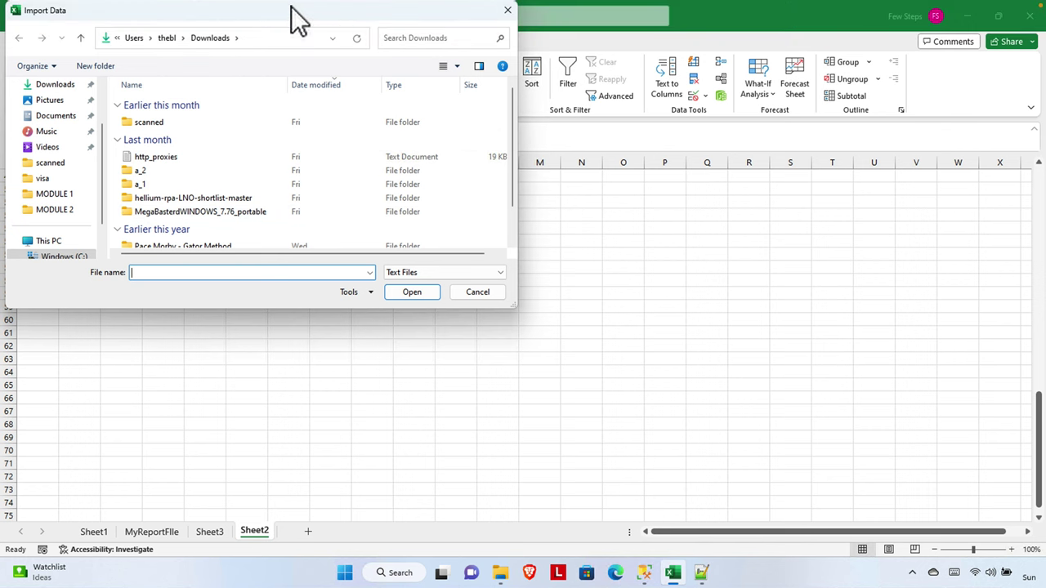
left_click_drag(294, 17, 409, 151)
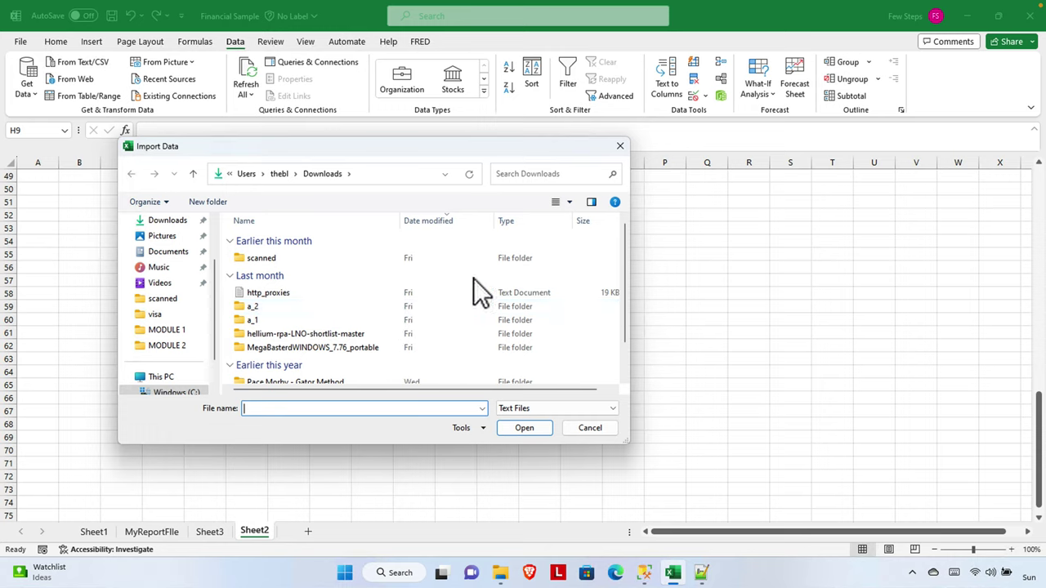
left_click(167, 222)
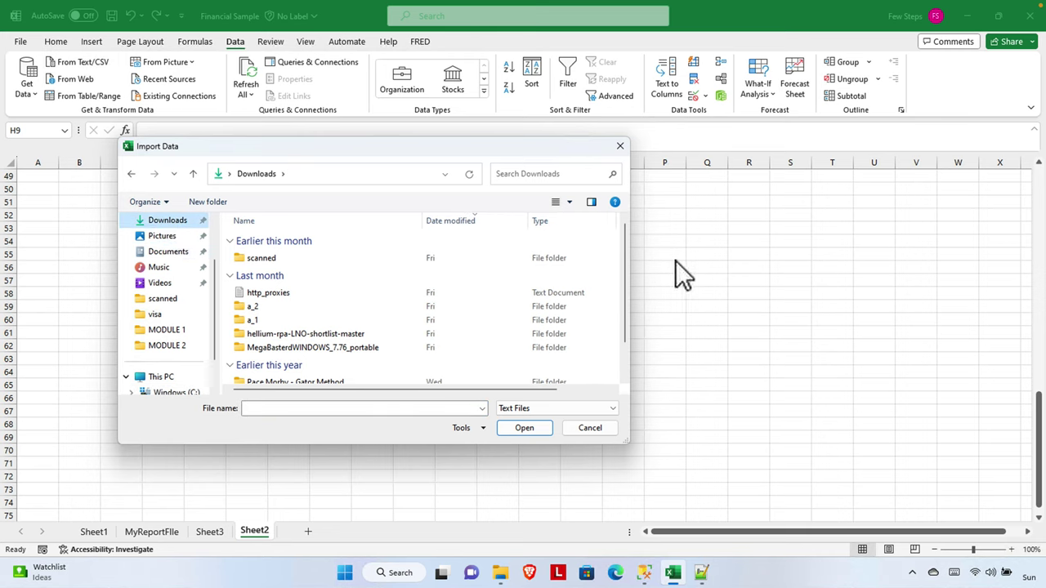
left_click_drag(624, 267, 617, 233)
left_click(304, 258)
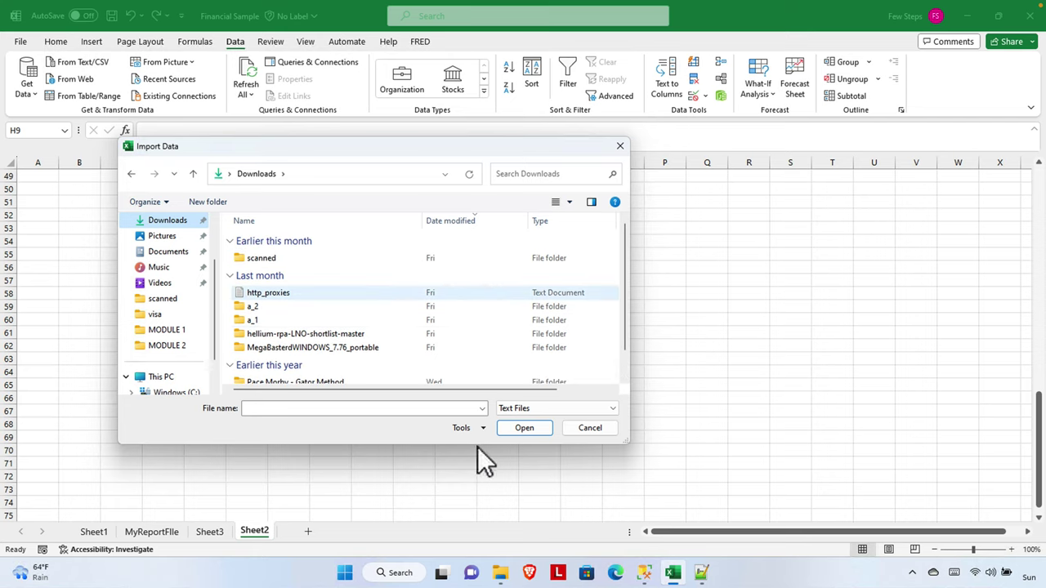
Change the file type filter from Text Files to All Files so MyReportFile.rpt appears.
left_click(500, 572)
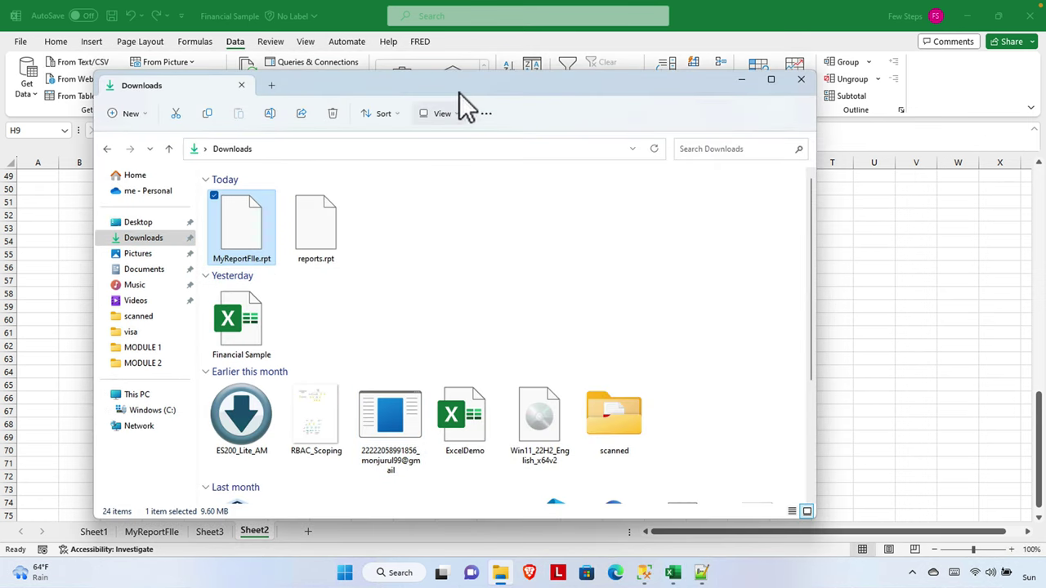
left_click_drag(470, 89, 558, 181)
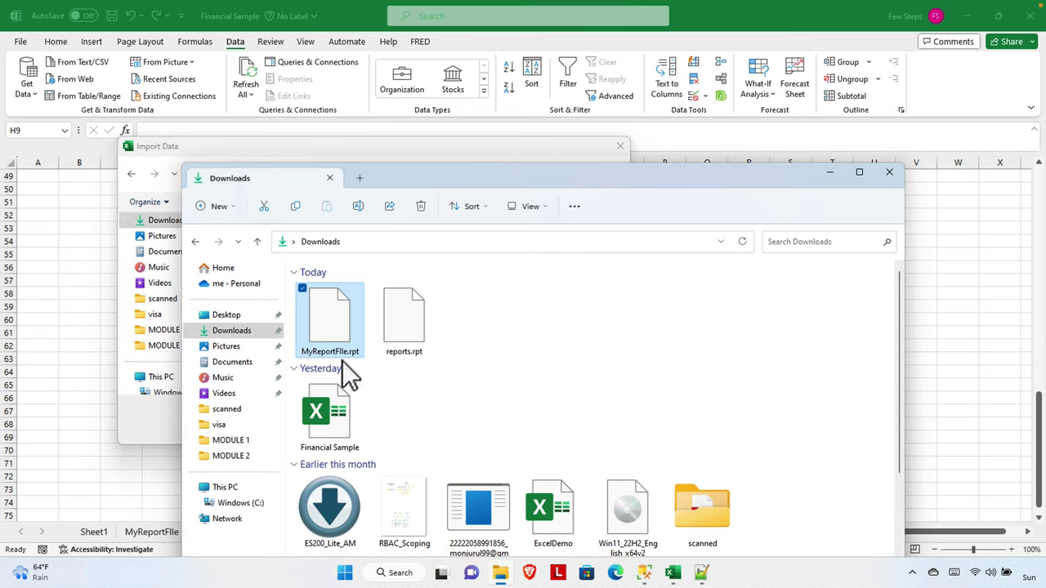
left_click(401, 145)
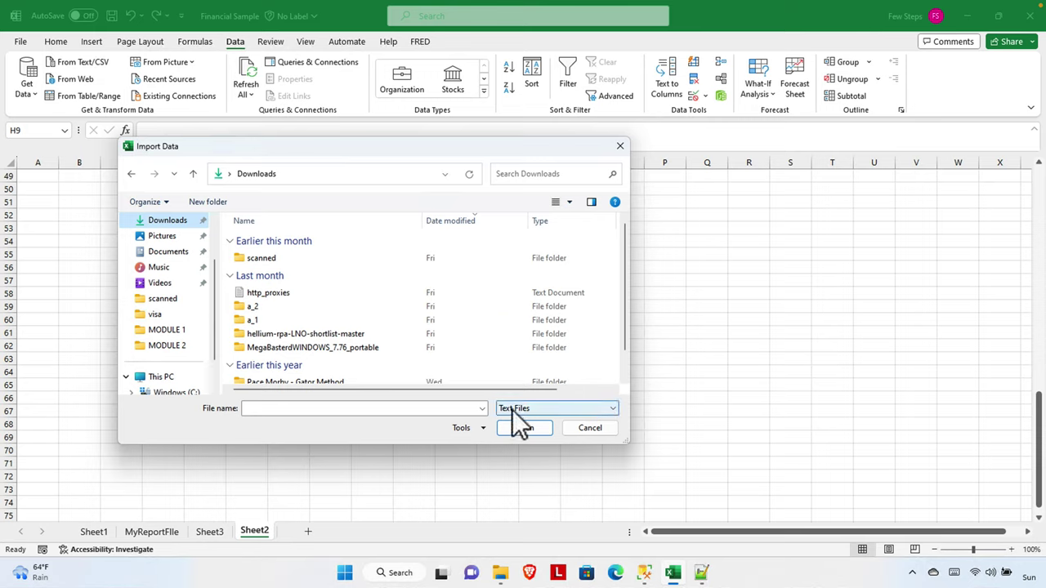
left_click(612, 411)
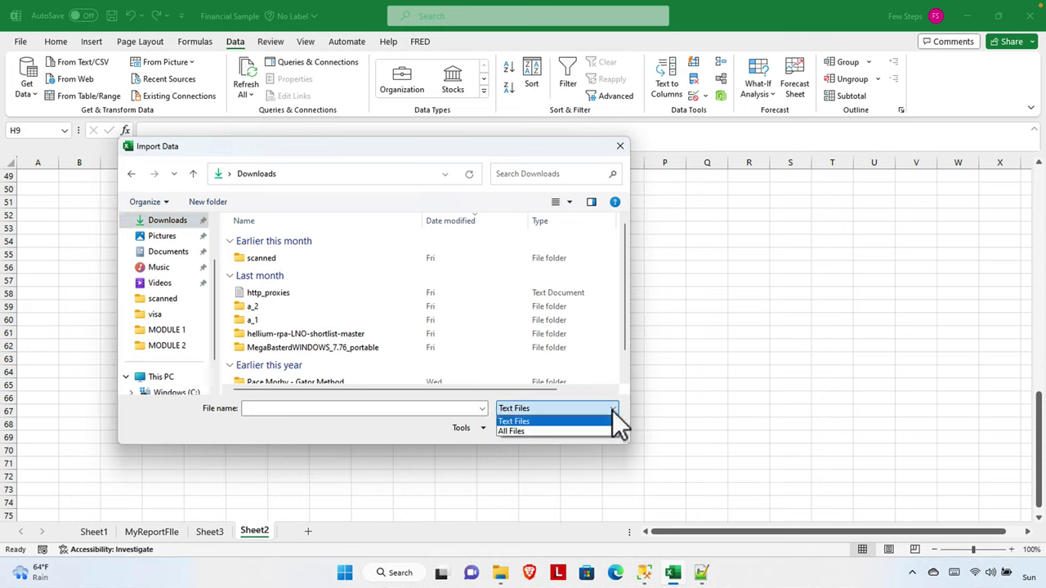
left_click(521, 434)
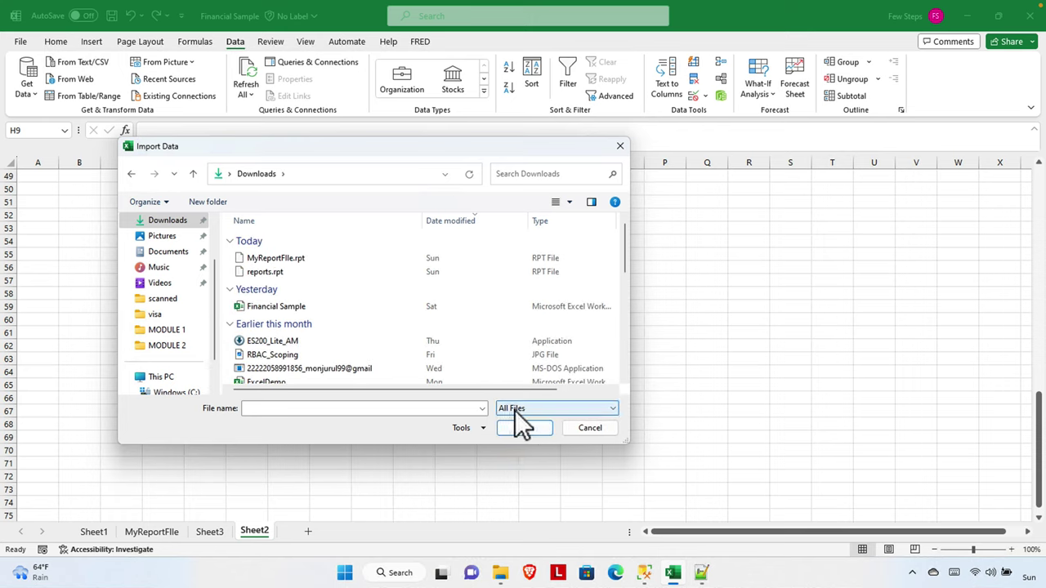
Import MyReportFile.rpt to get a Fixed Width, UTF-8 preview of its columns.
left_click(280, 259)
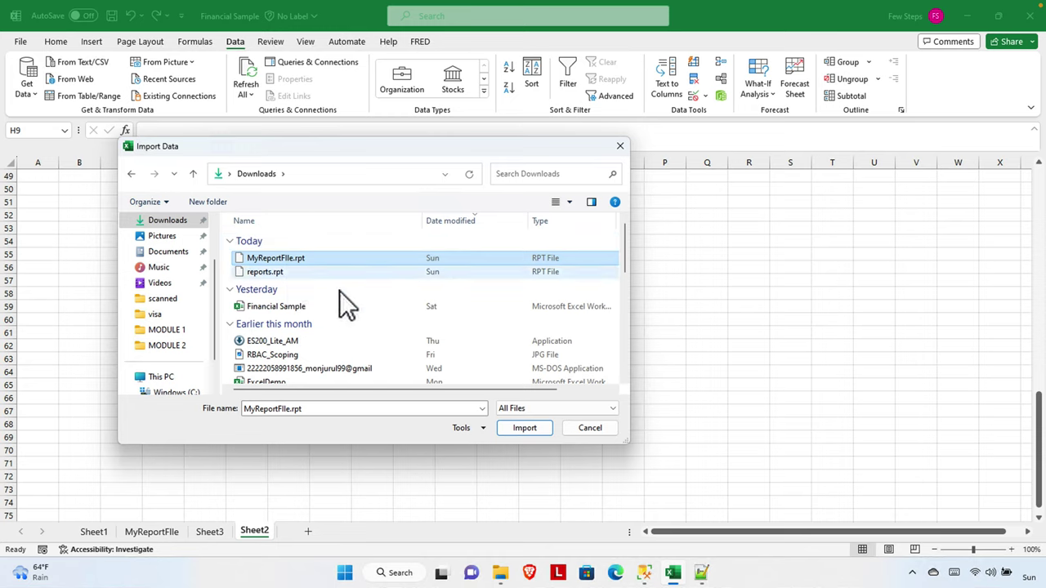
left_click(703, 572)
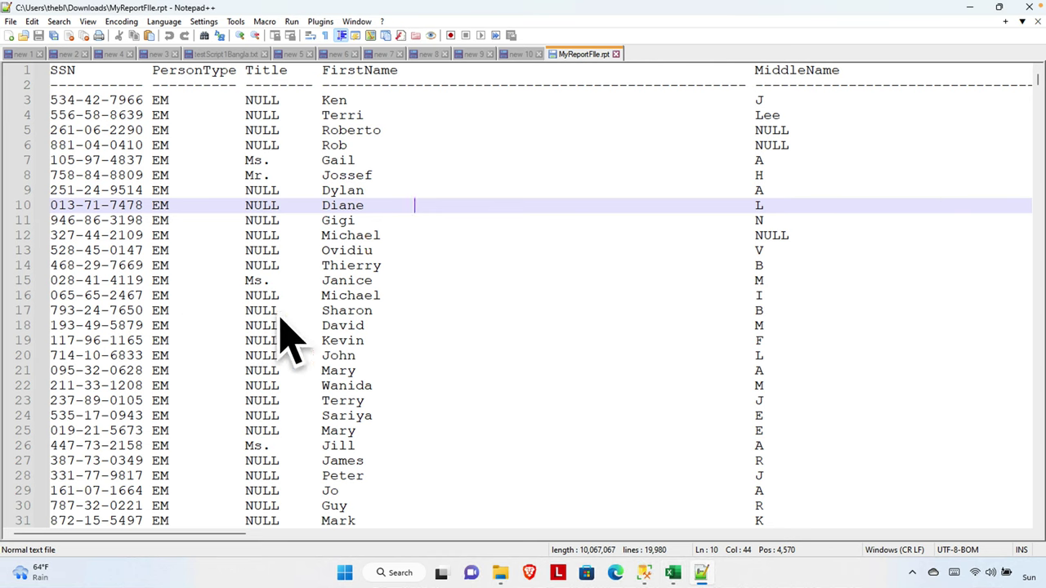
left_click(972, 16)
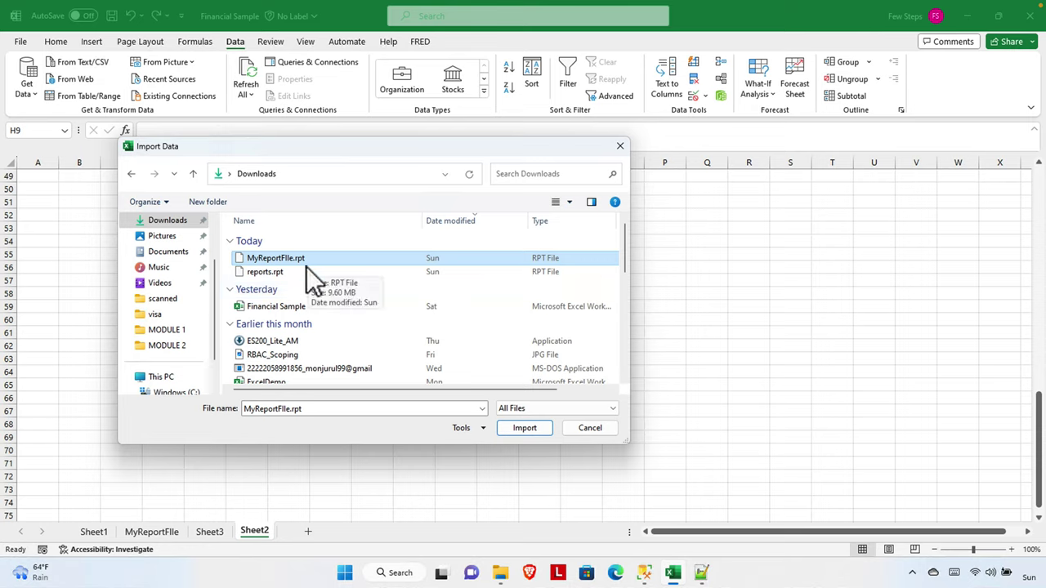
left_click(276, 258)
key("Escape")
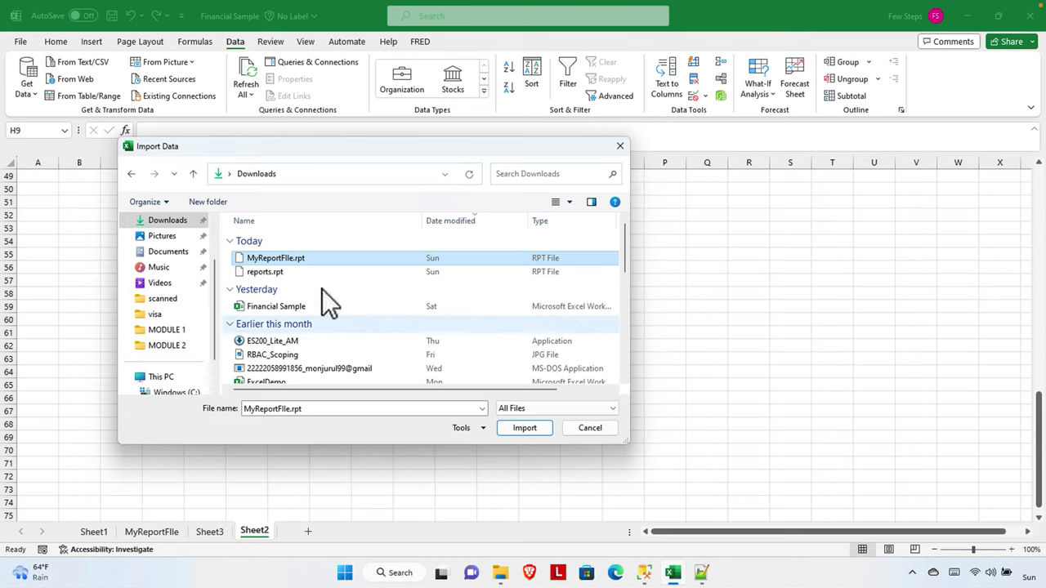
left_click(524, 428)
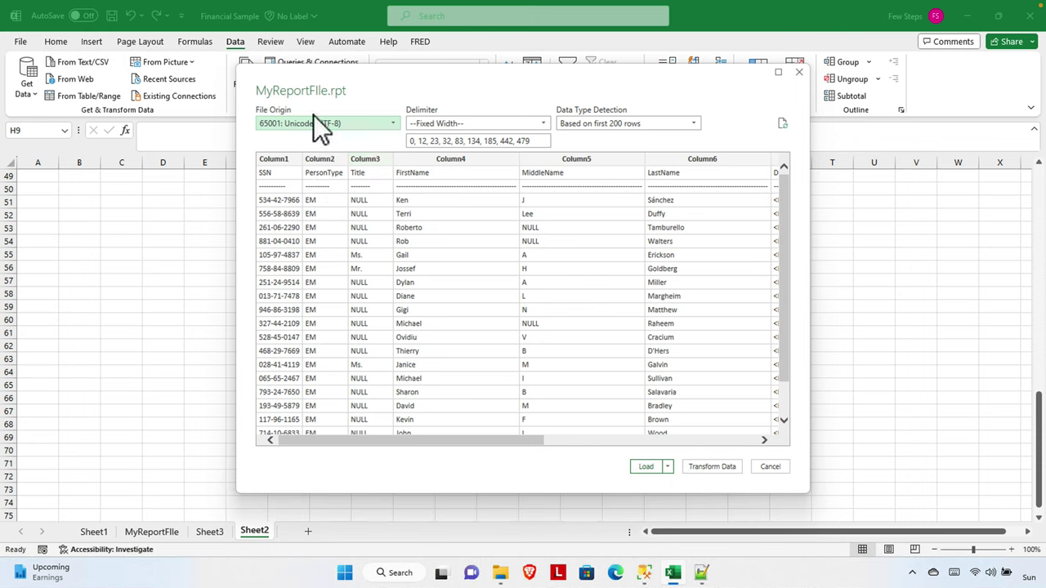
left_click(392, 123)
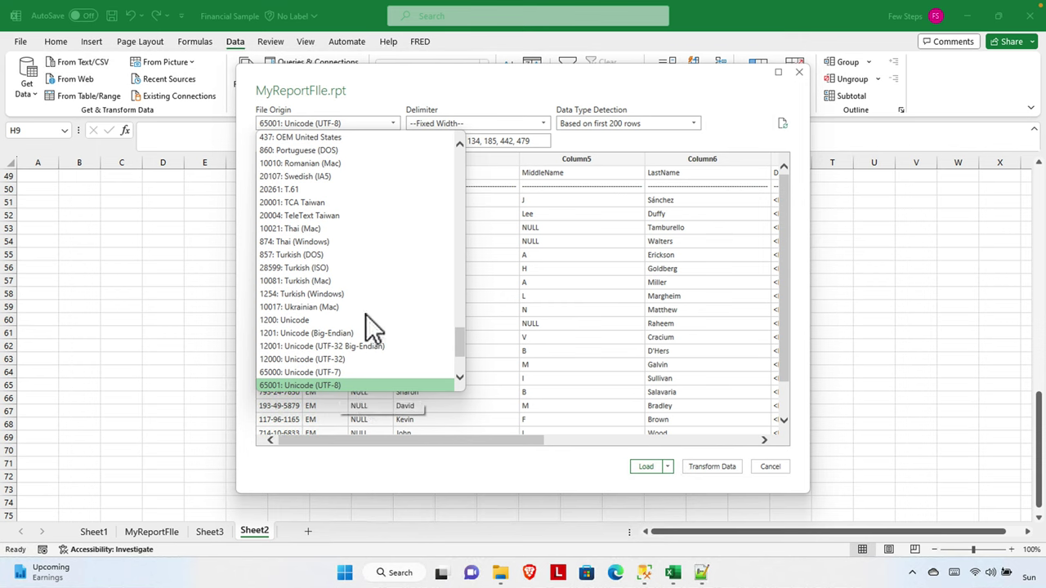
left_click(385, 92)
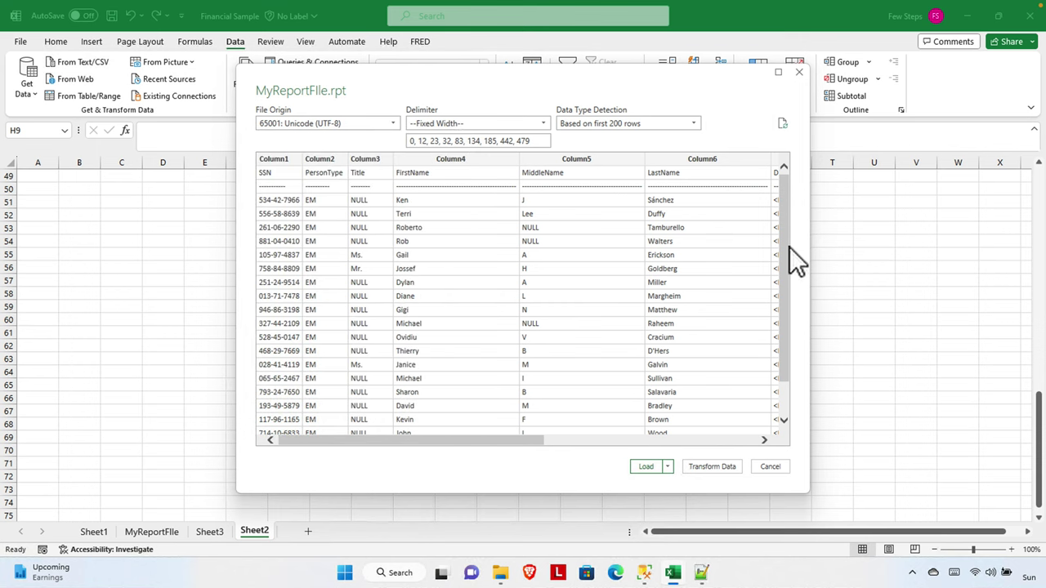
left_click_drag(790, 246, 789, 360)
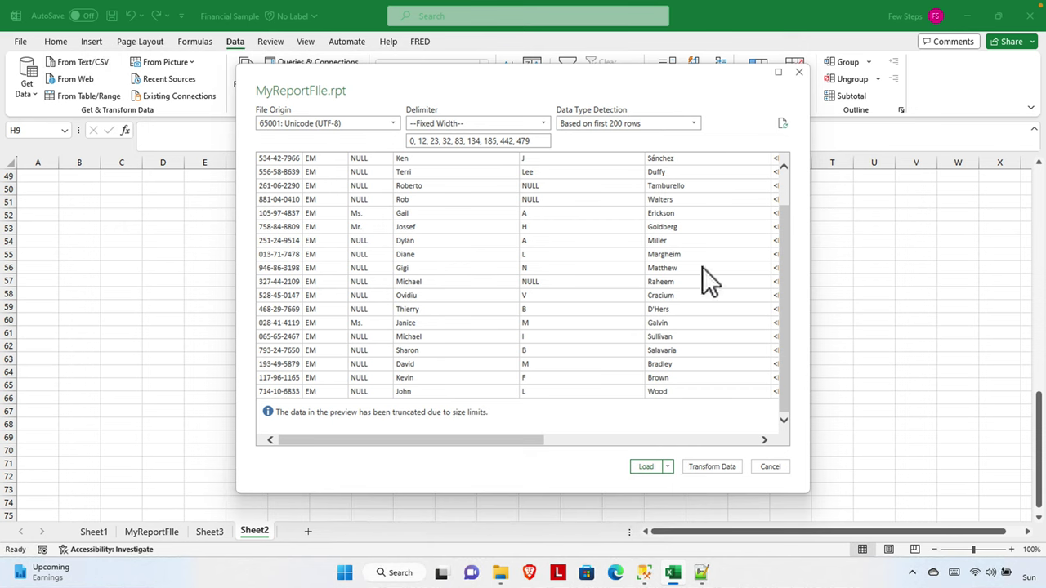
left_click_drag(788, 277, 783, 230)
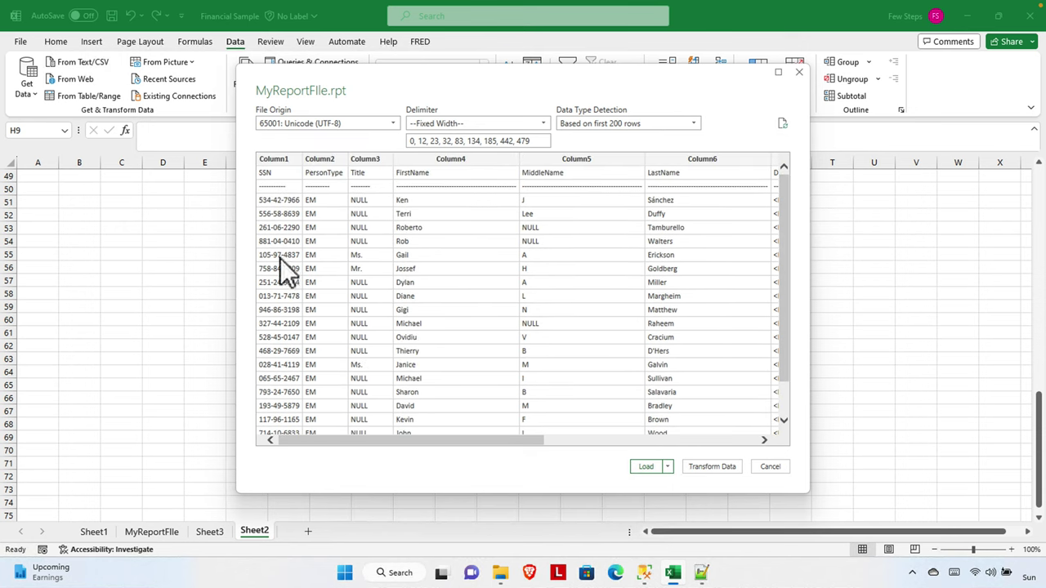
Scroll to the end of the report in Notepad++ and select the '(19972 rows affected)' footer line.
left_click(701, 572)
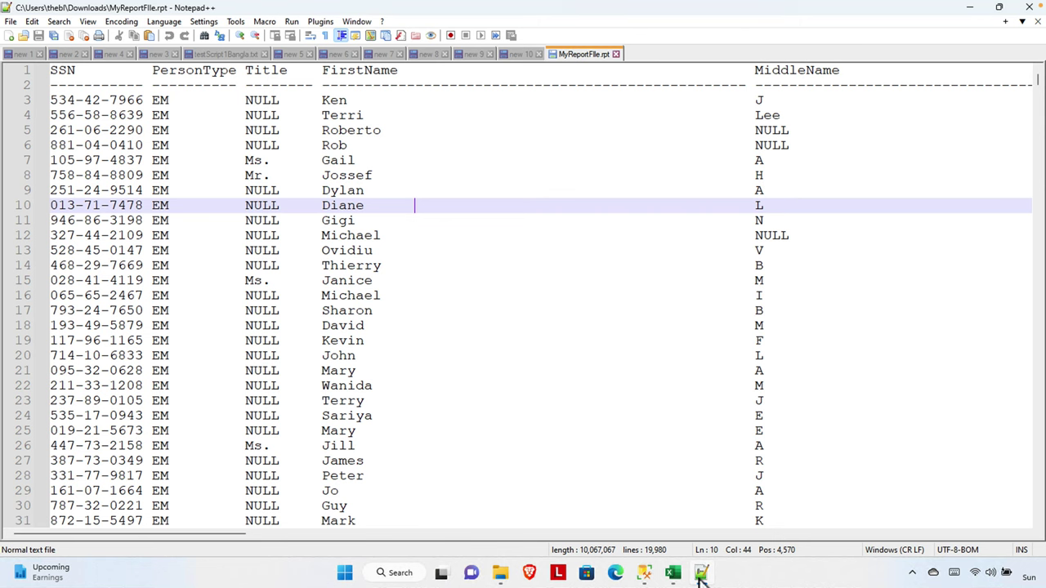
left_click(141, 295)
scroll(157, 362, "down", 3)
scroll(155, 368, "down", 20)
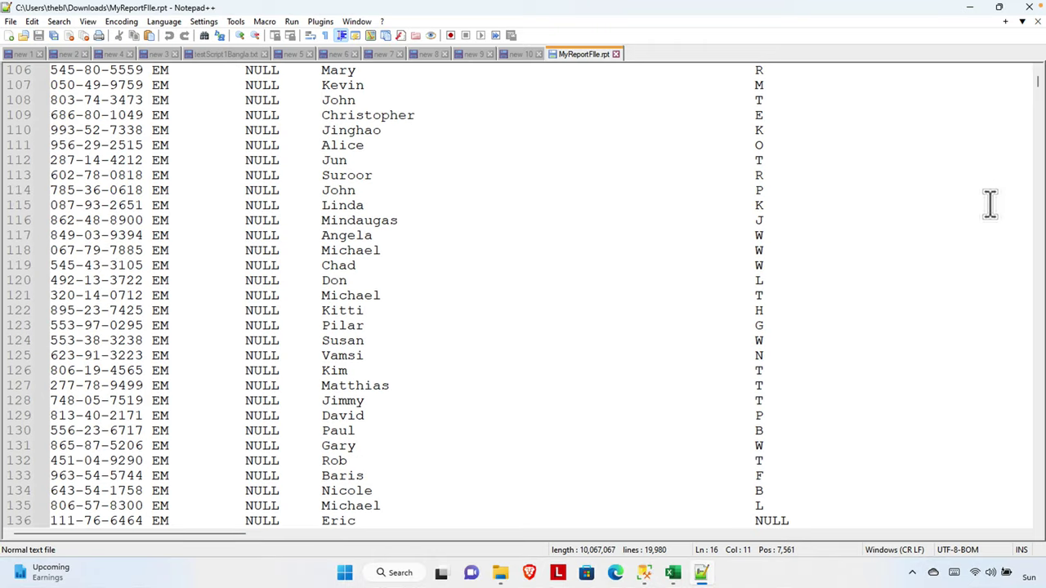
left_click_drag(1035, 96, 1018, 498)
scroll(221, 367, "down", 20)
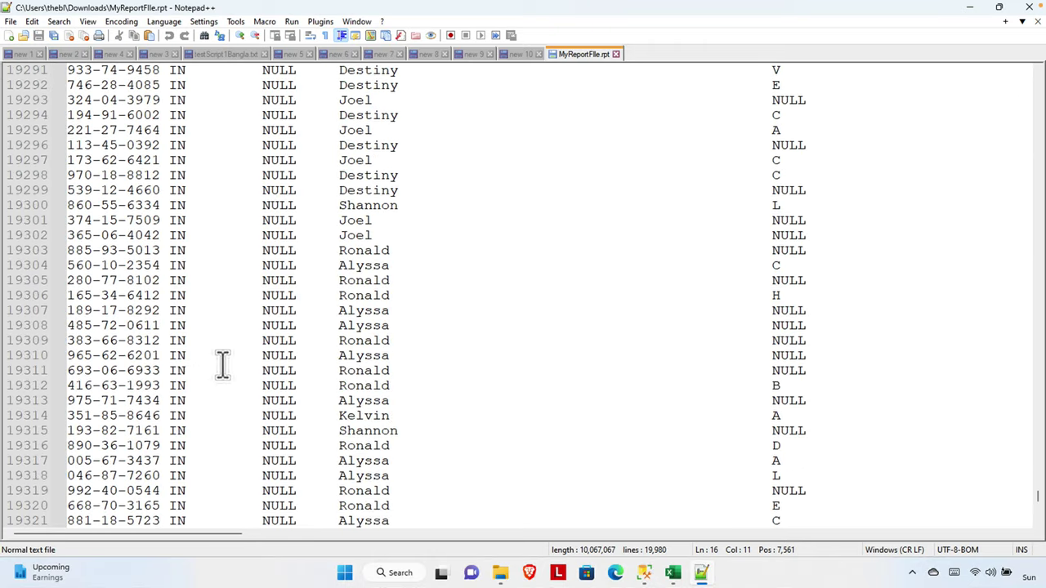
scroll(222, 349, "down", 20)
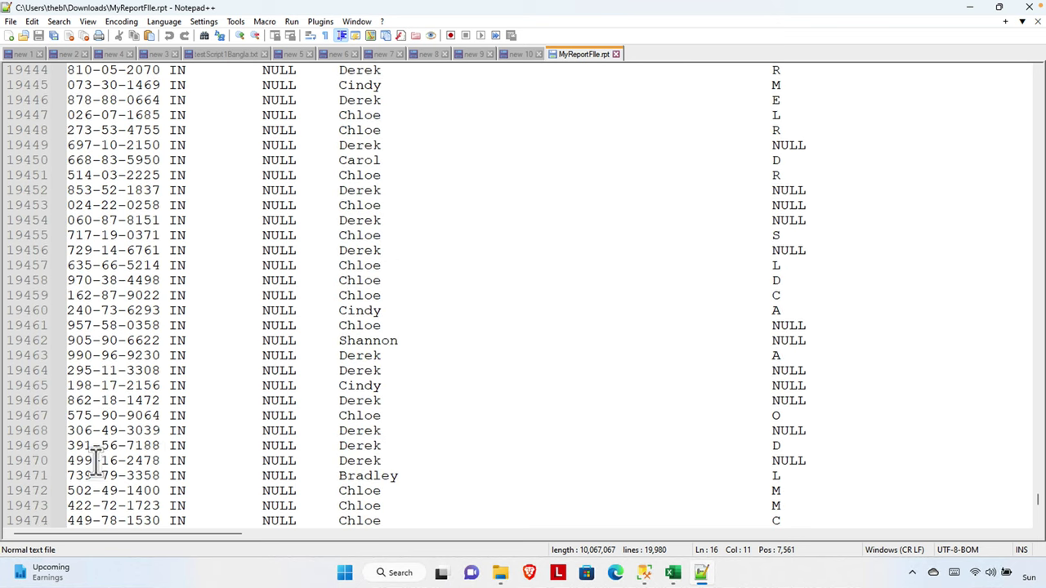
scroll(272, 437, "down", 18)
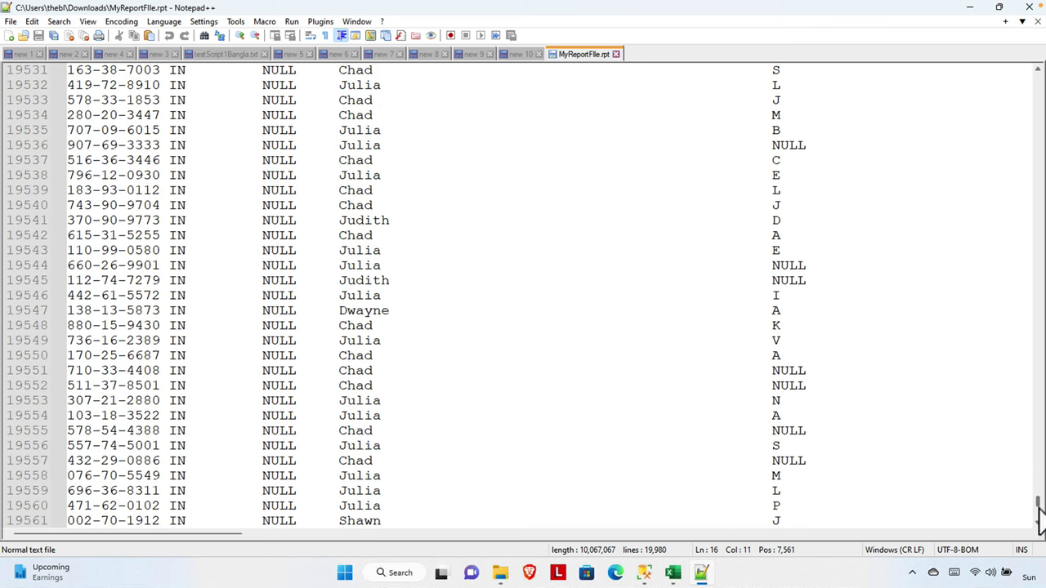
left_click_drag(1040, 507, 1040, 516)
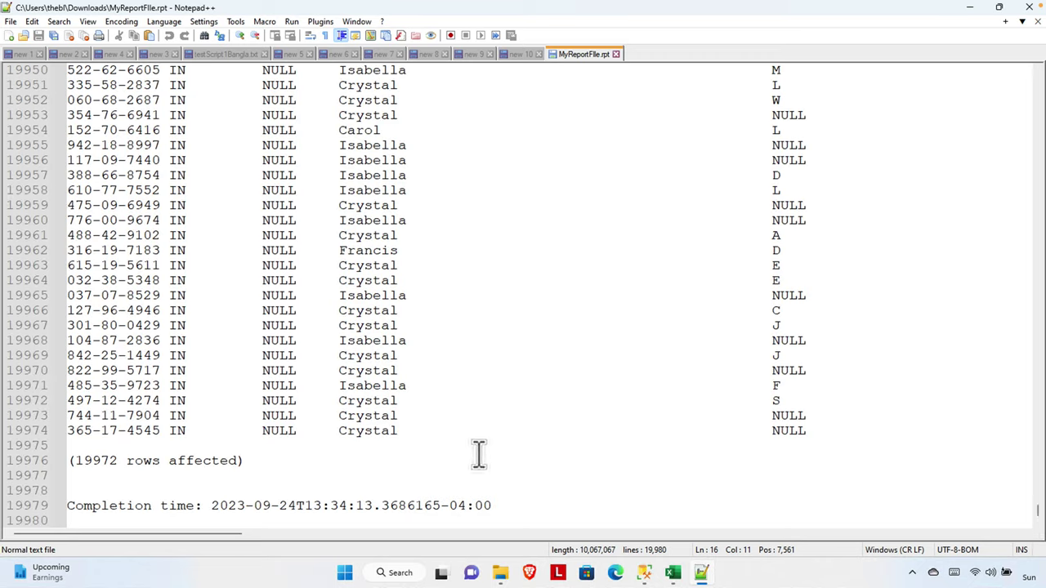
left_click(18, 460)
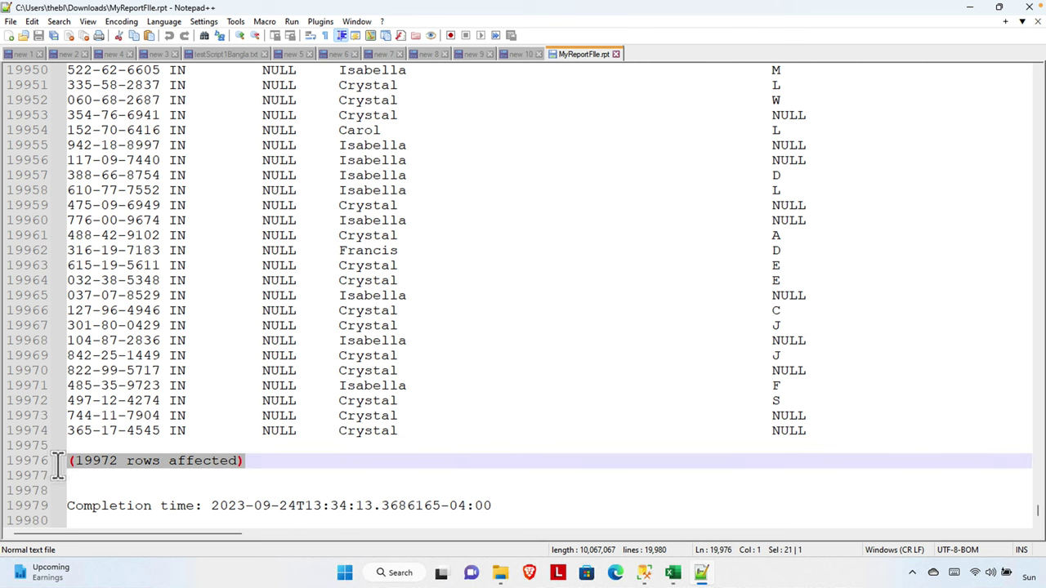
left_click(672, 573)
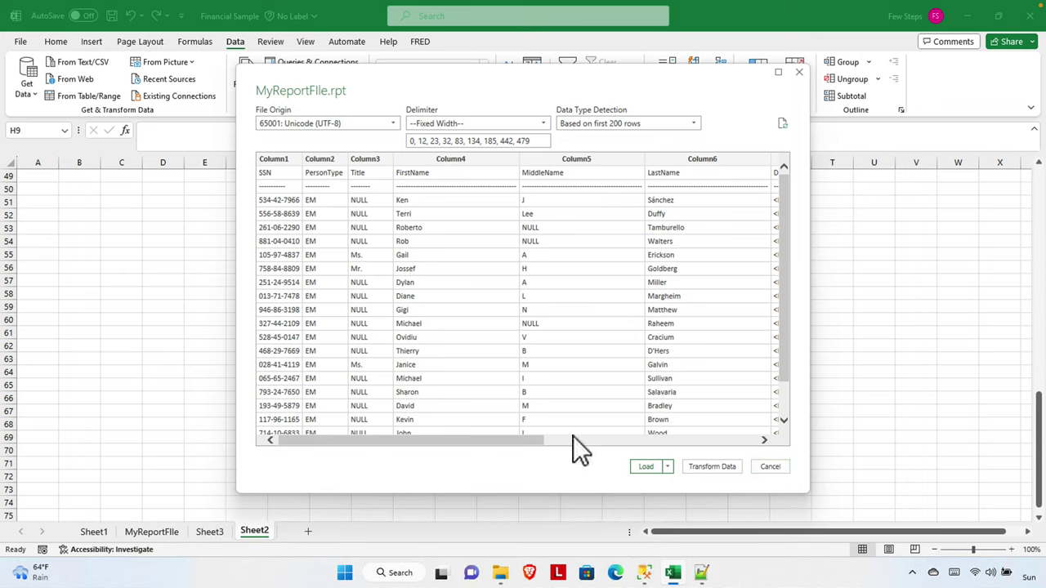
Choose Transform Data to open the report in the Power Query Editor.
left_click(712, 468)
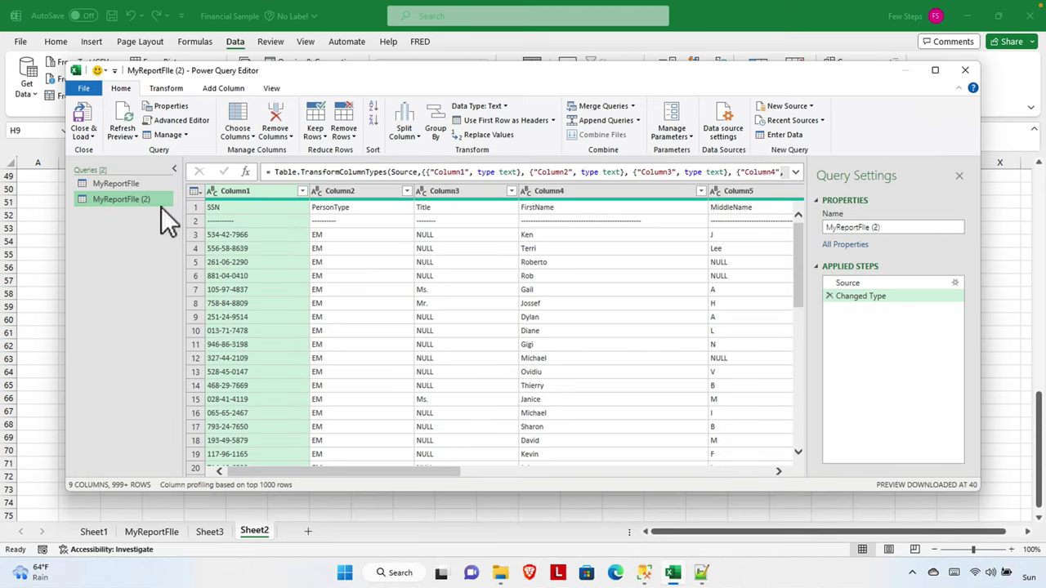
left_click_drag(797, 291, 791, 220)
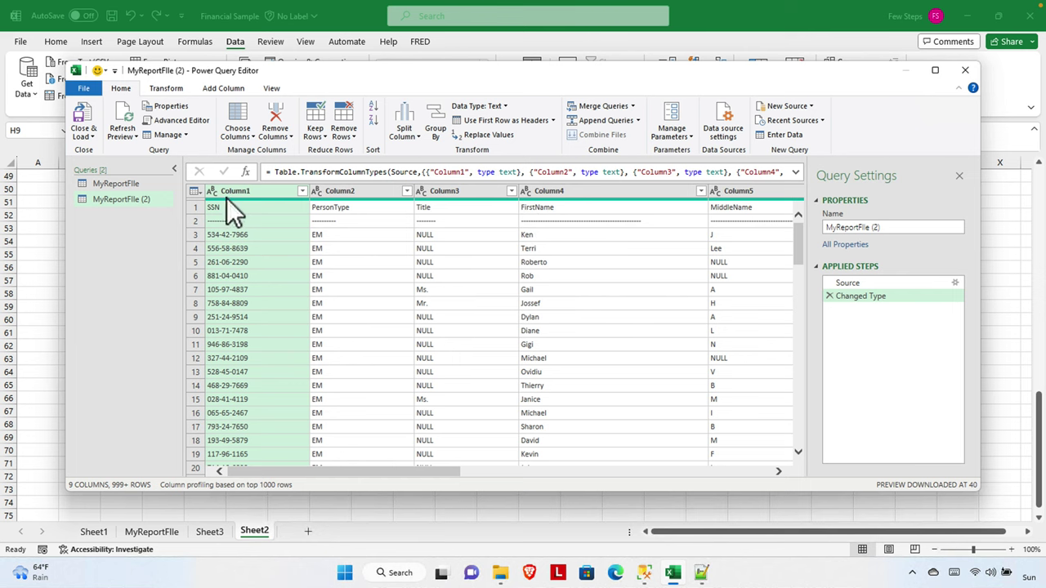
left_click_drag(431, 472, 178, 467)
left_click_drag(434, 473, 785, 471)
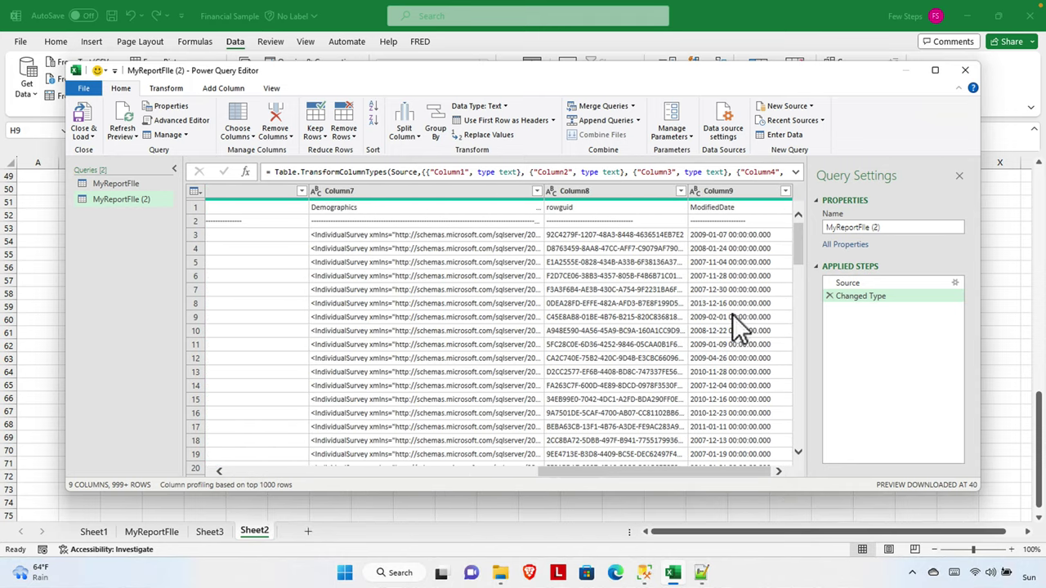
left_click(735, 191)
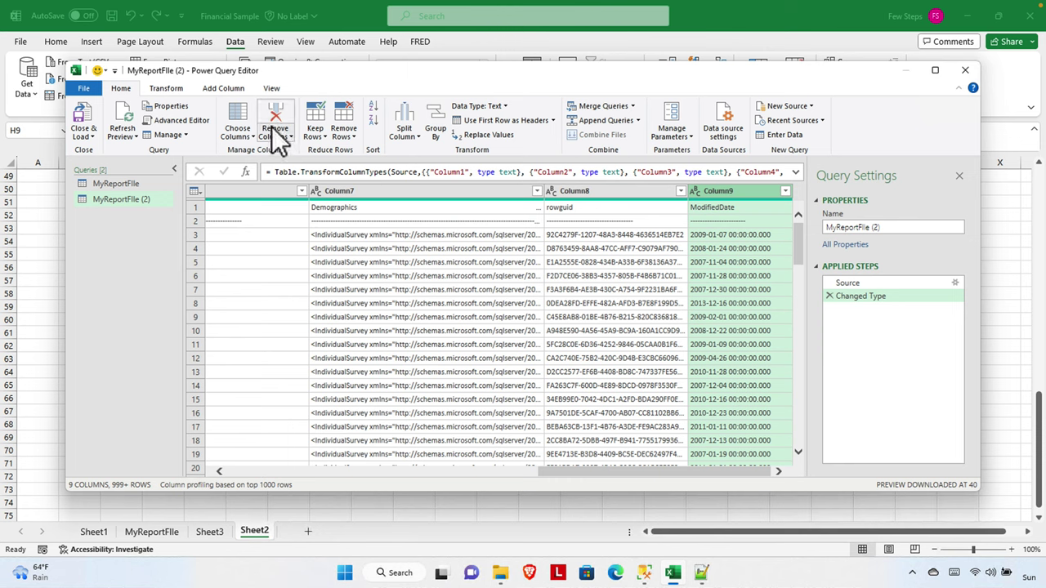
left_click_drag(699, 472, 228, 471)
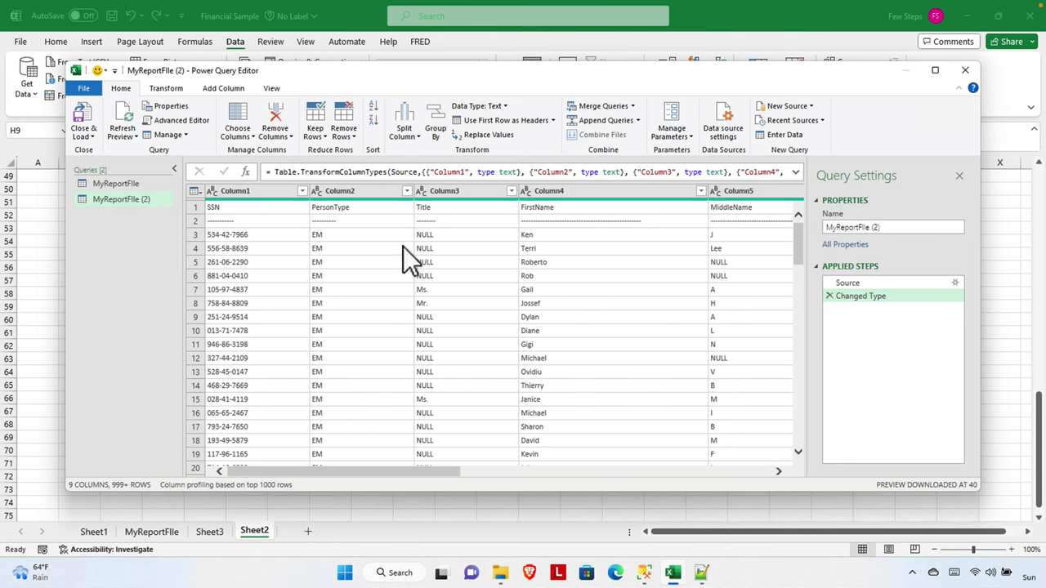
left_click(462, 192)
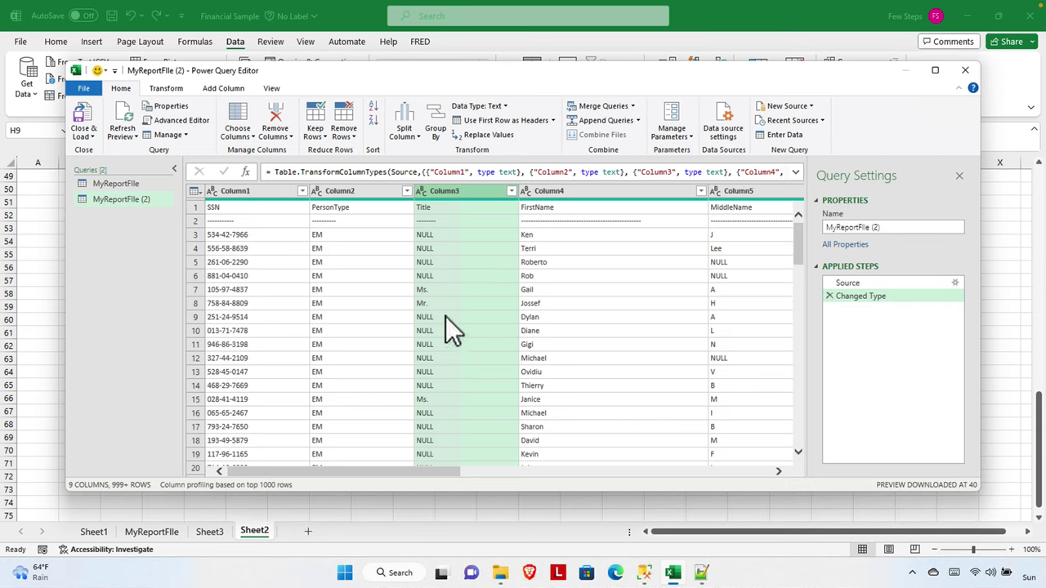
left_click(290, 137)
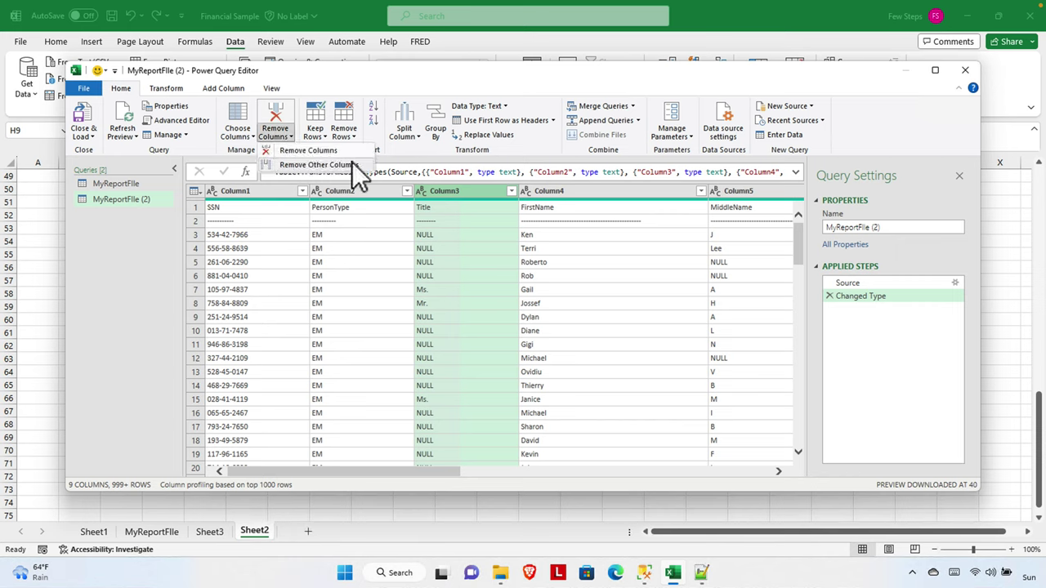
left_click(311, 152)
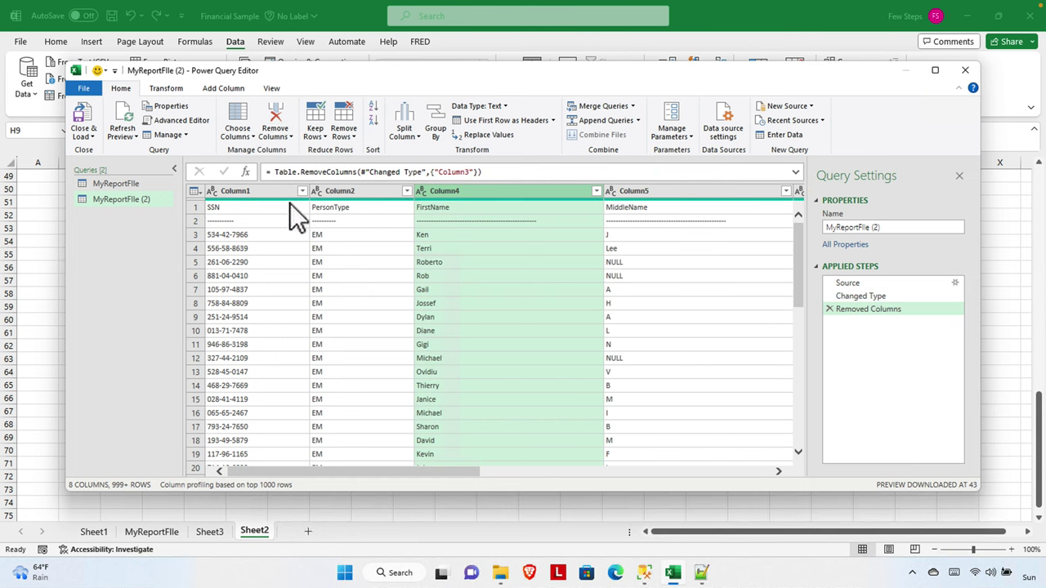
left_click_drag(464, 470, 258, 411)
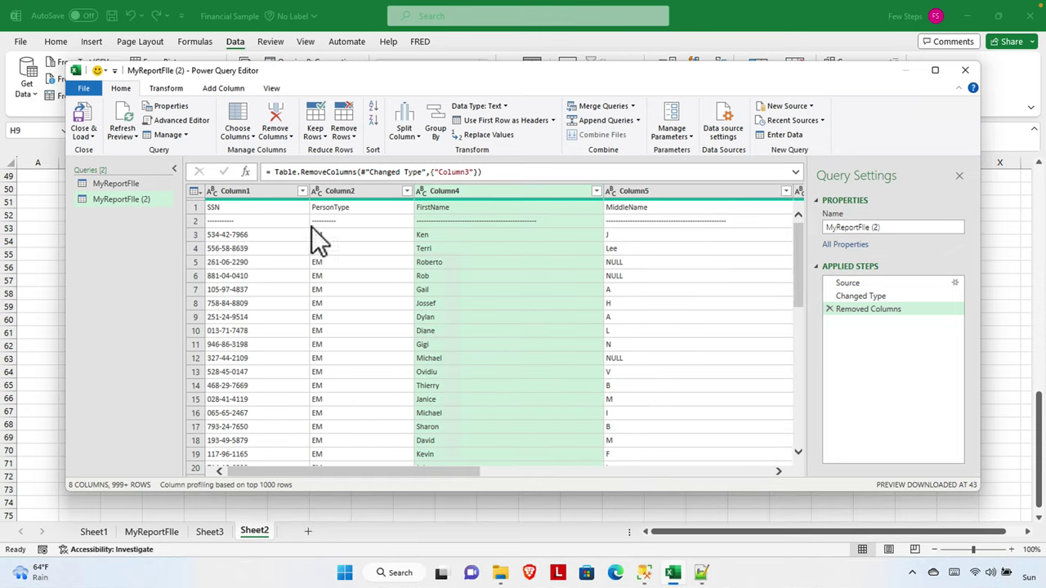
left_click_drag(800, 234, 806, 191)
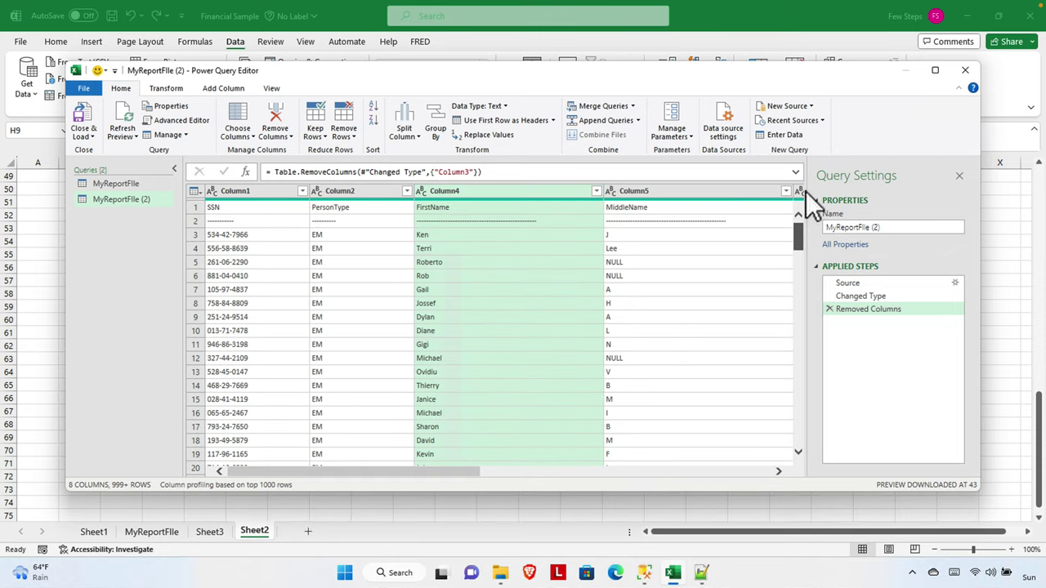
left_click_drag(797, 229, 799, 204)
Look over the Add Column and View tabs, then open the Close & Load dropdown.
left_click(223, 89)
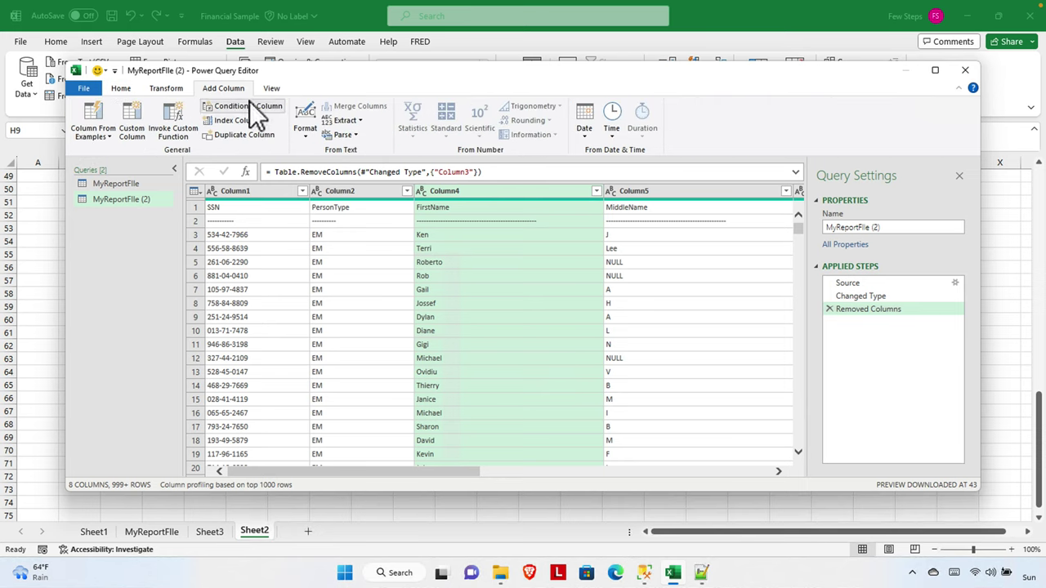
left_click(273, 90)
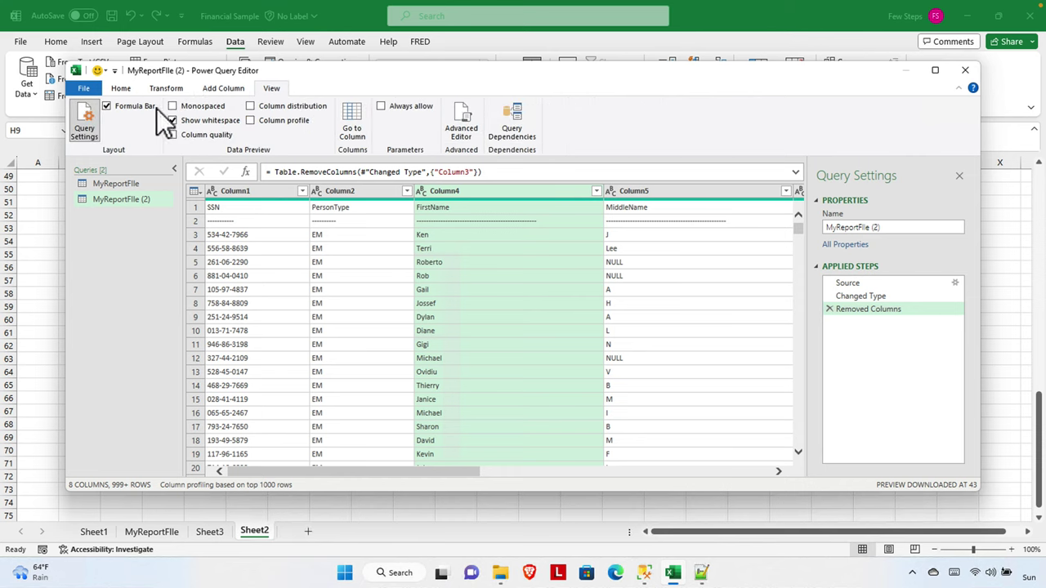
left_click(121, 89)
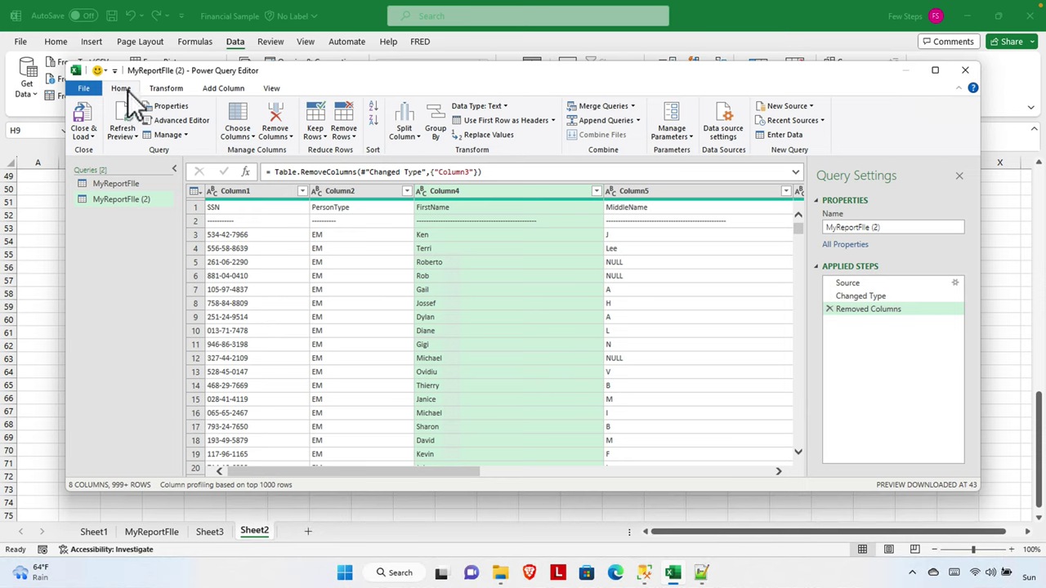
left_click(93, 137)
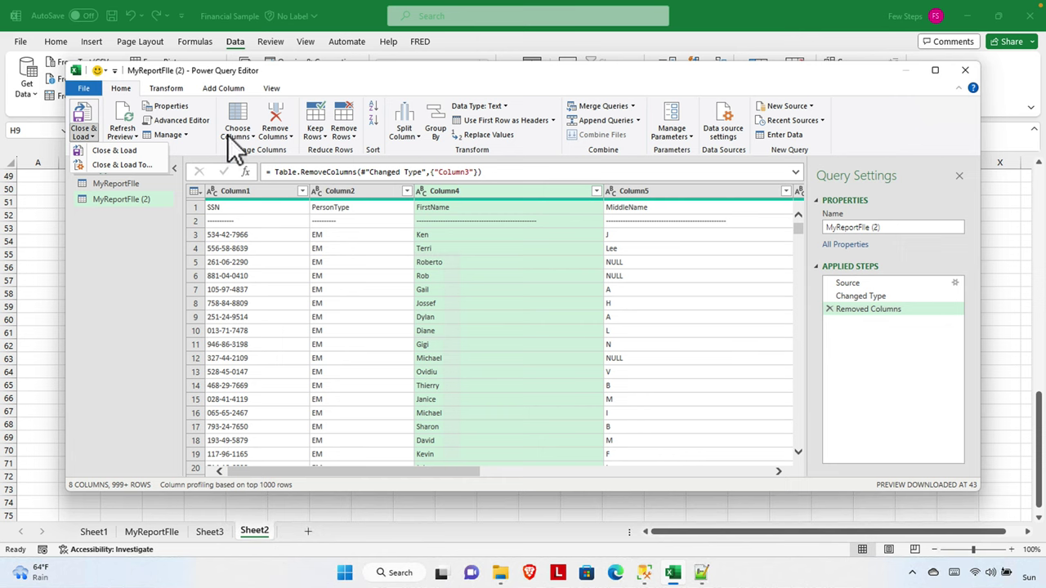
Close & Load the query to a new sheet, dismiss the tip and close the Queries pane.
left_click(130, 150)
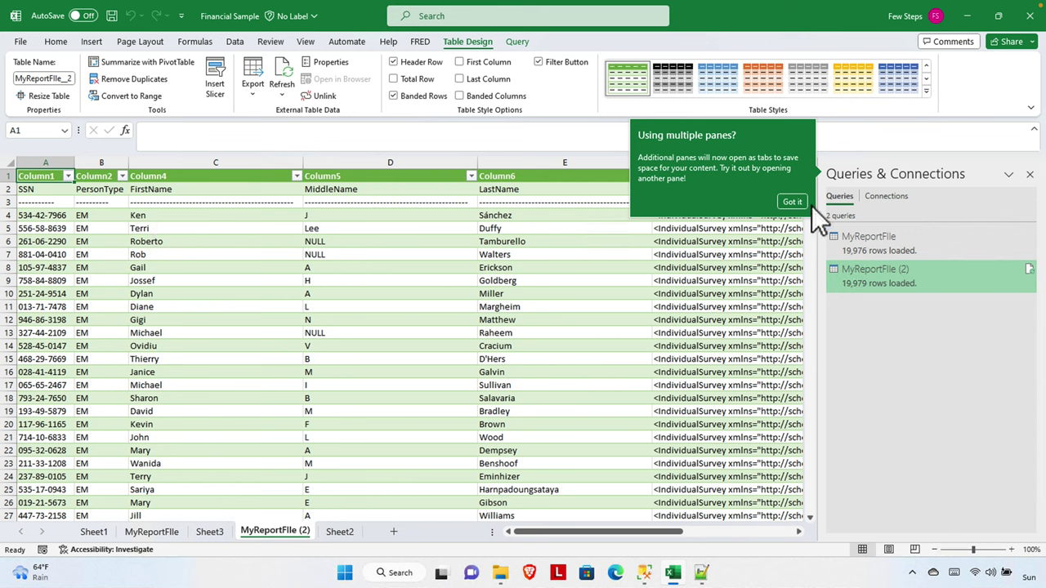
left_click(791, 202)
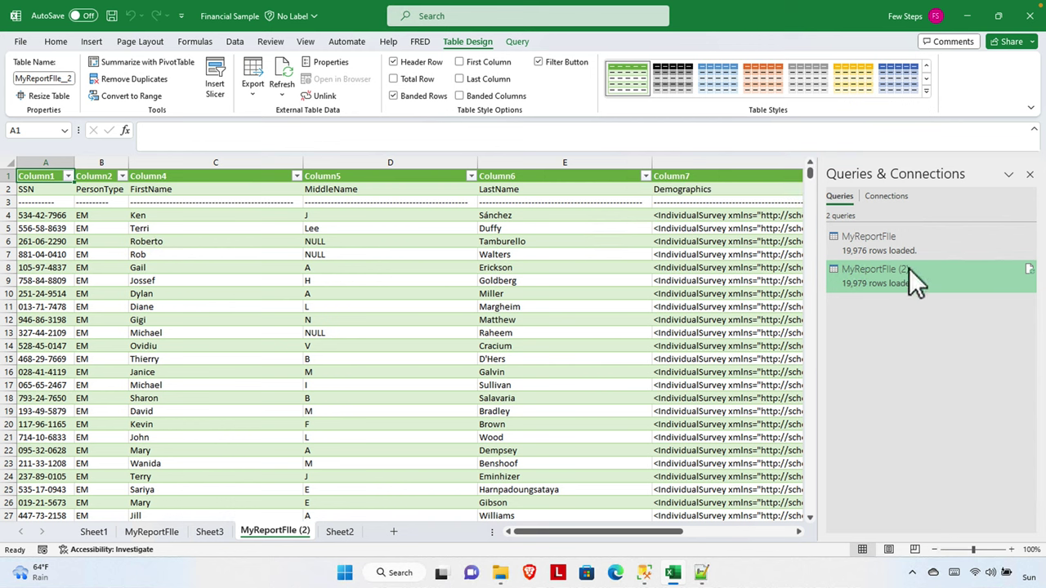
left_click(1031, 175)
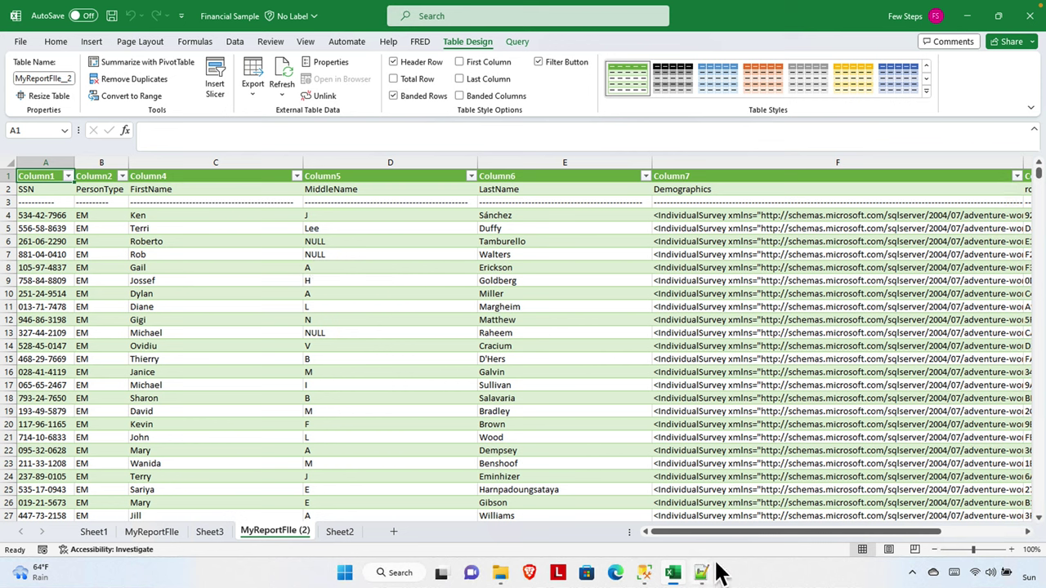
left_click(747, 533)
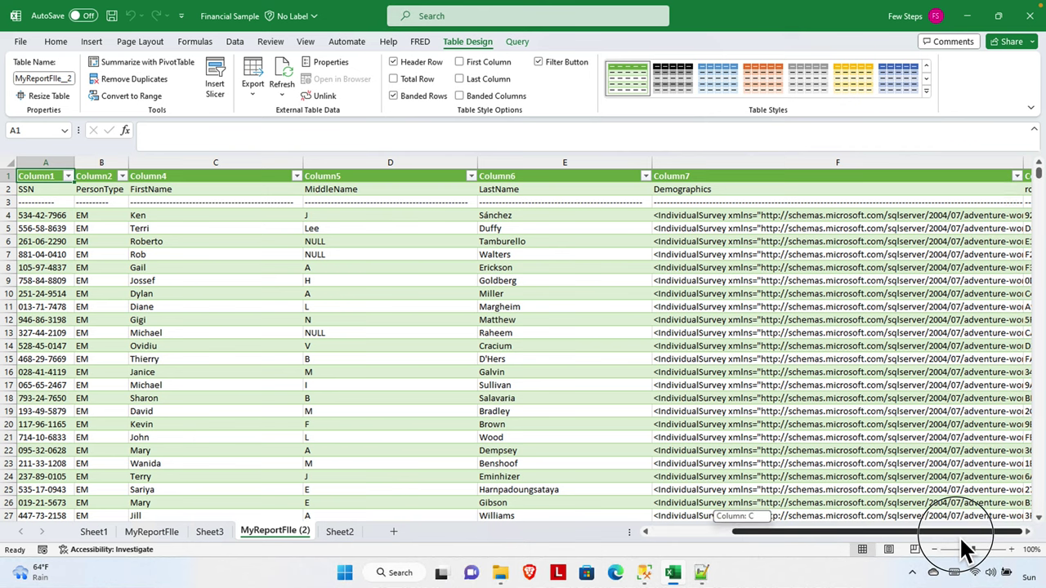
left_click(701, 572)
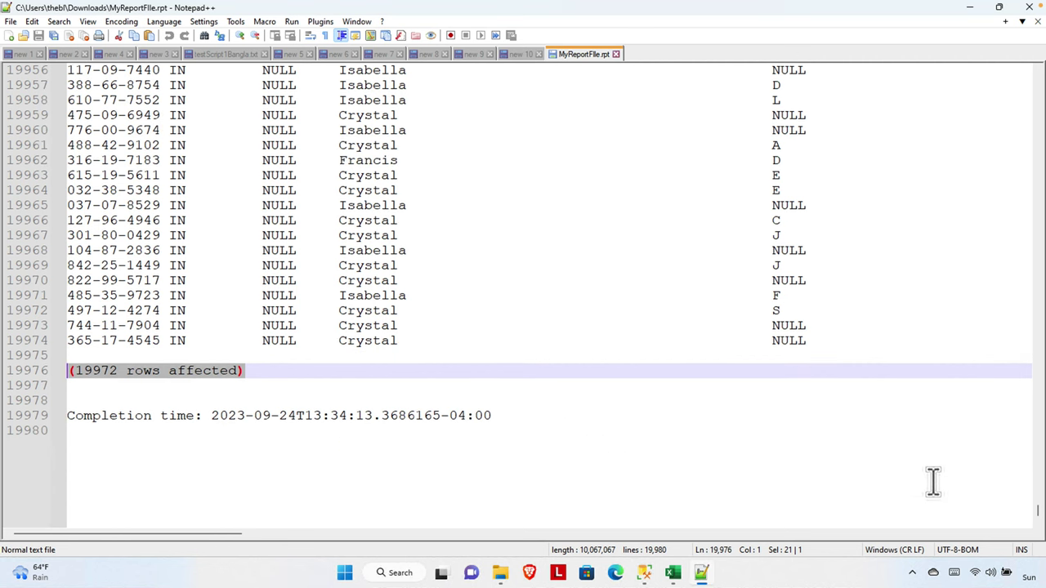
left_click_drag(1038, 521, 1035, 70)
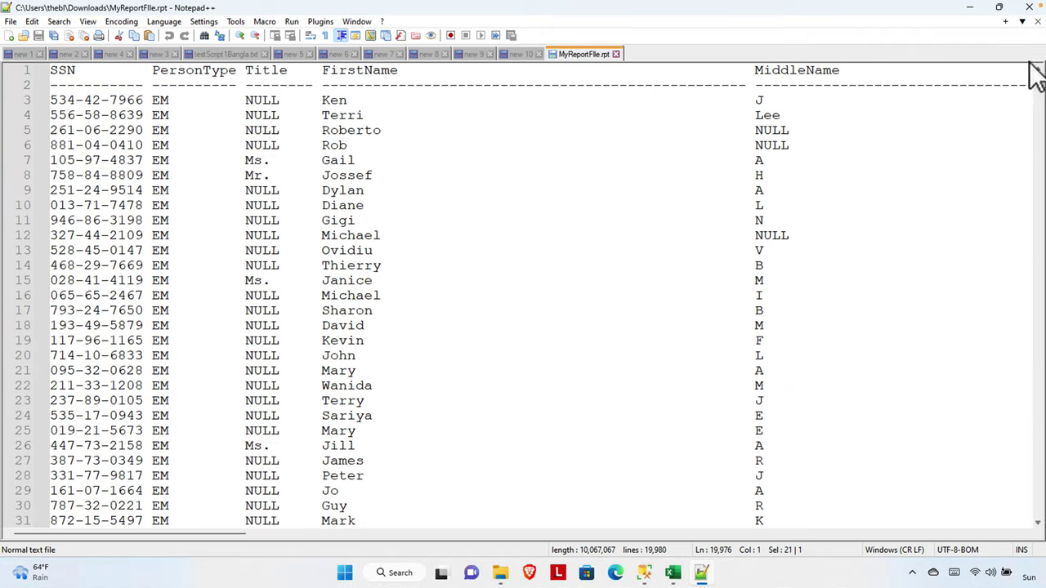
left_click(970, 7)
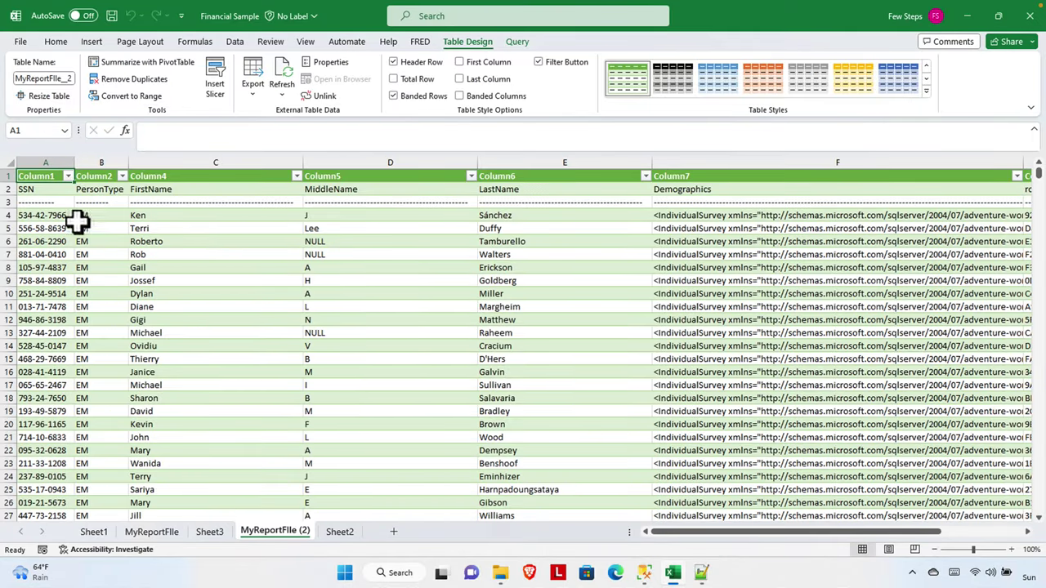
Turn off the table's Header Row and delete the blank row 1.
left_click(4, 174)
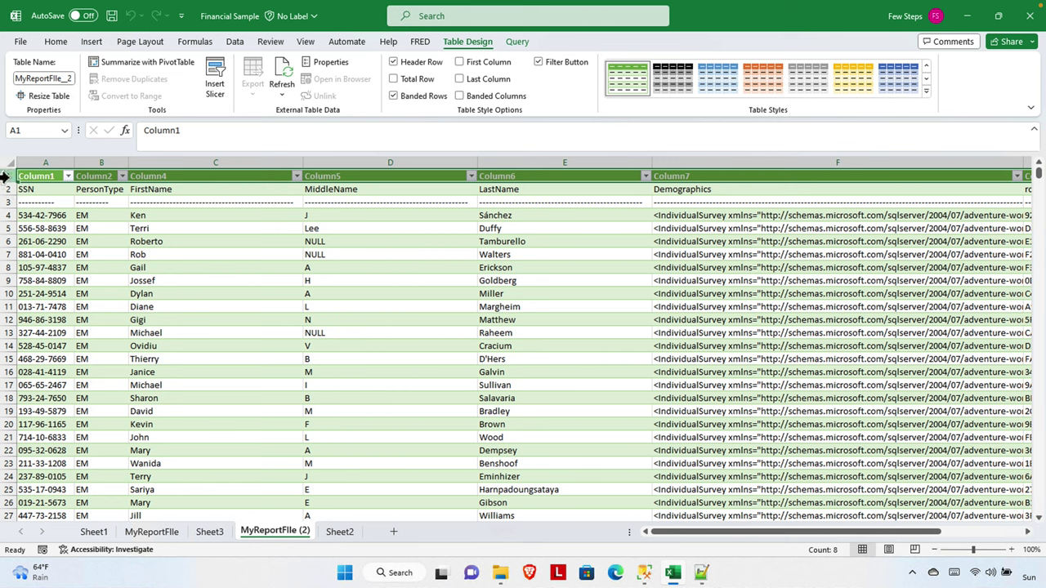
right_click(8, 176)
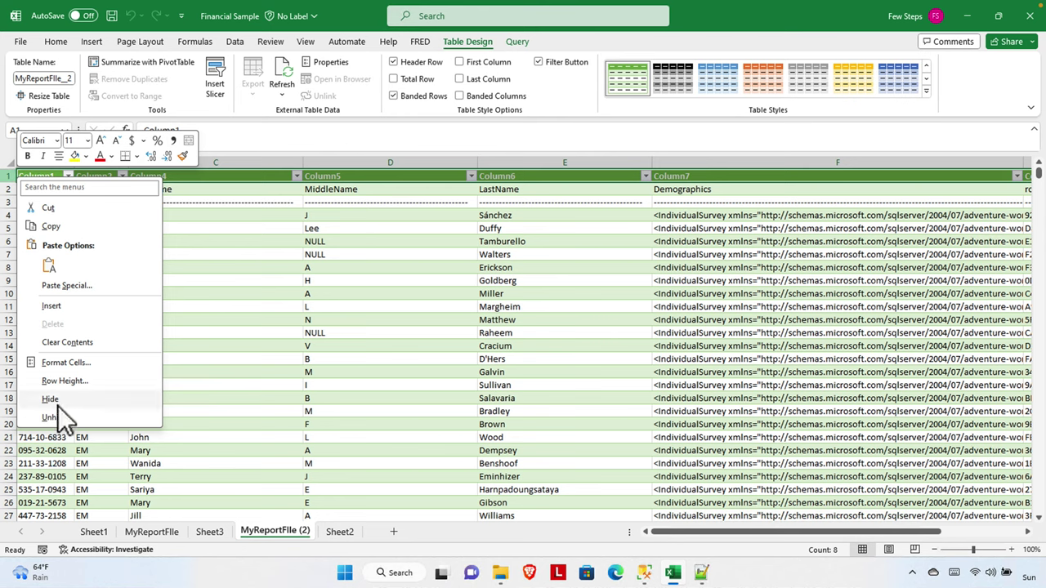
key("Escape")
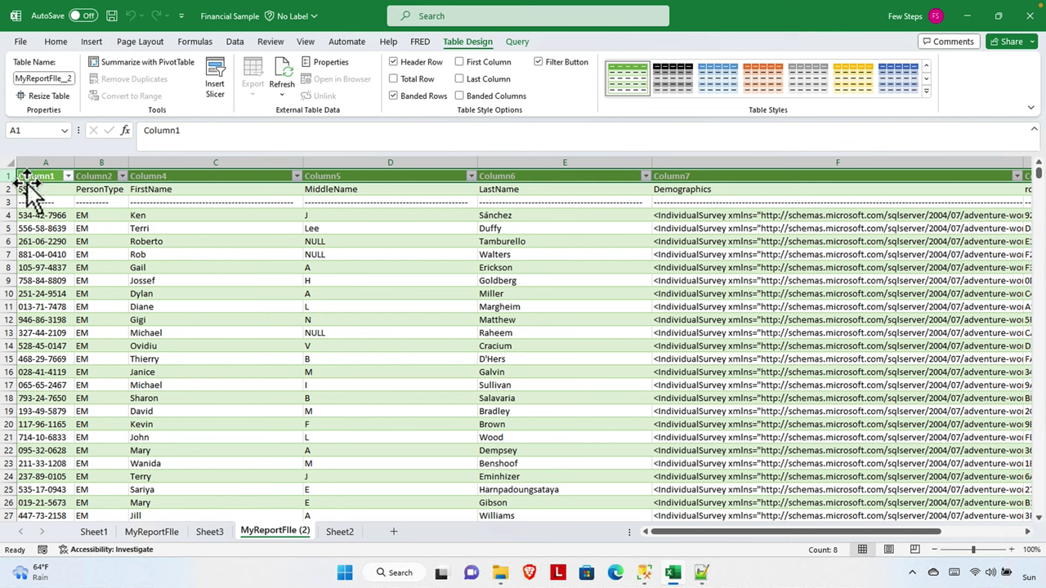
left_click(401, 66)
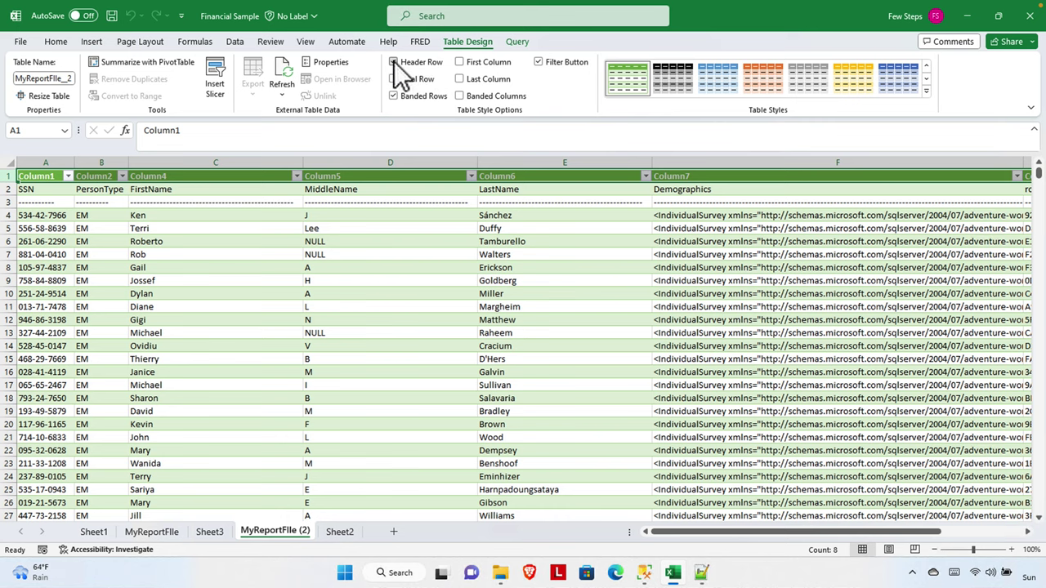
left_click(408, 242)
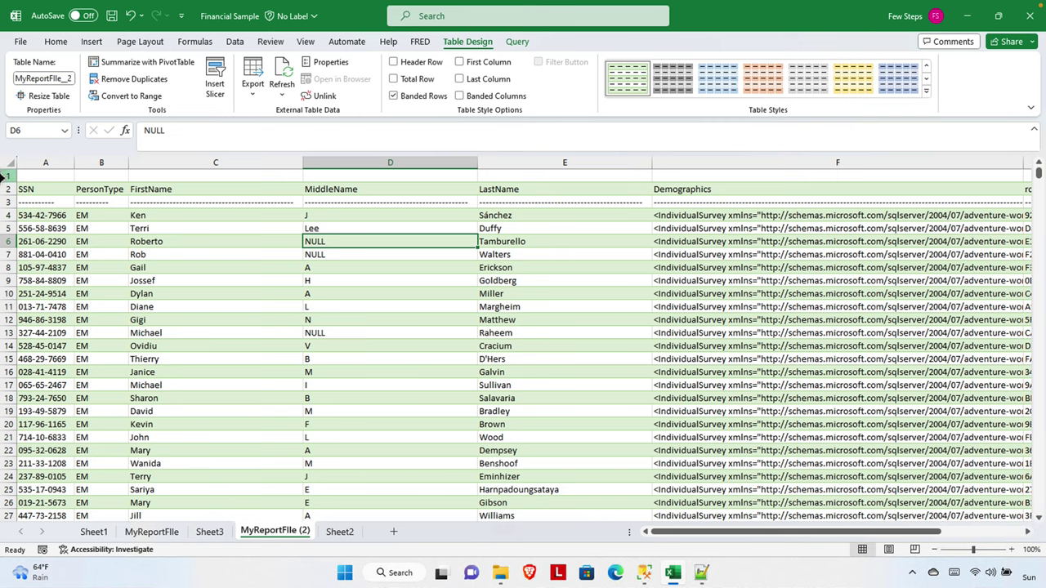
left_click(5, 176)
right_click(6, 177)
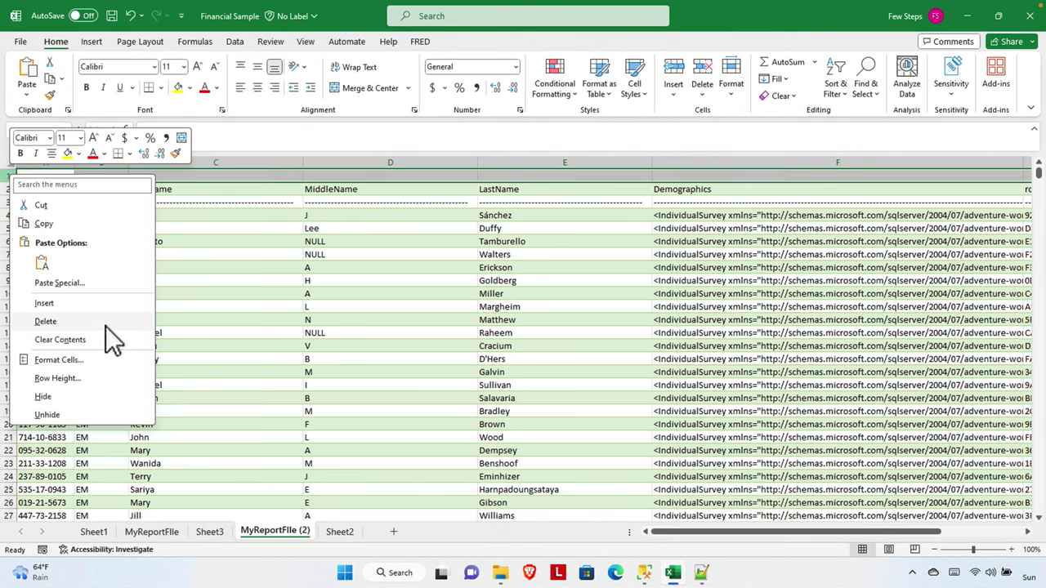
left_click(80, 321)
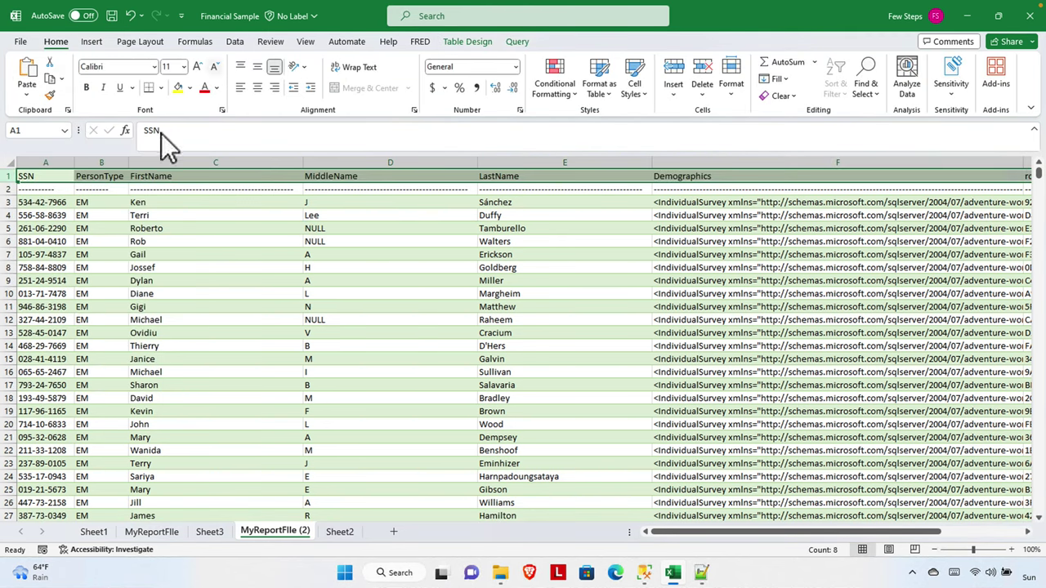
Delete the dashed separator row beneath the headers.
left_click(244, 228)
left_click(5, 189)
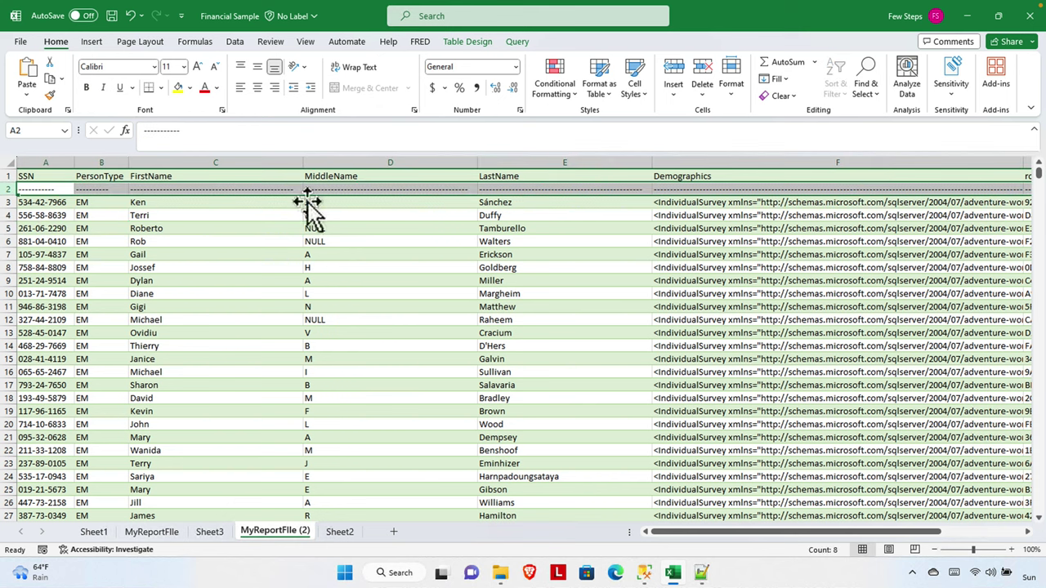
right_click(5, 189)
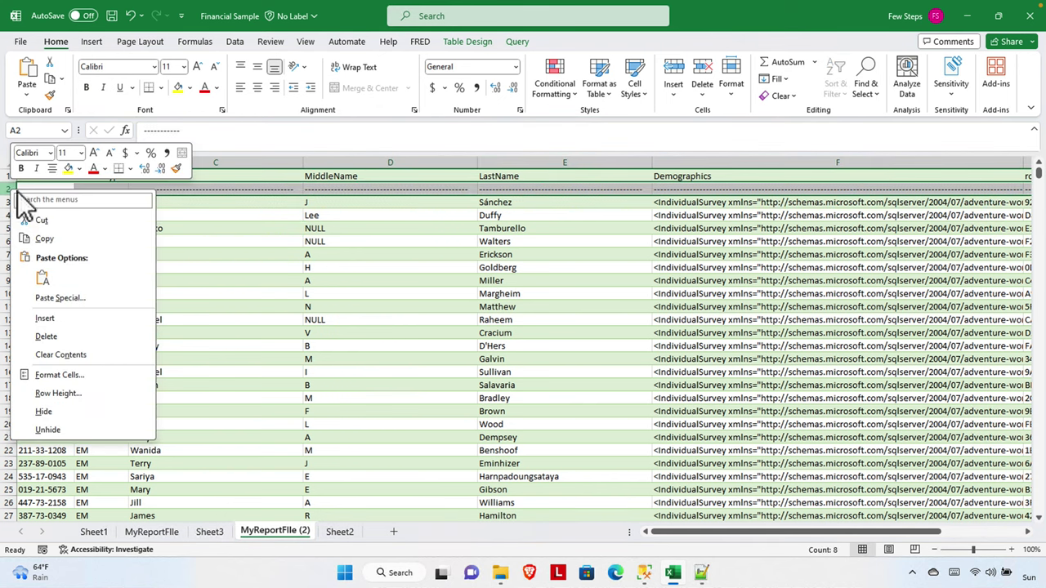
left_click(88, 336)
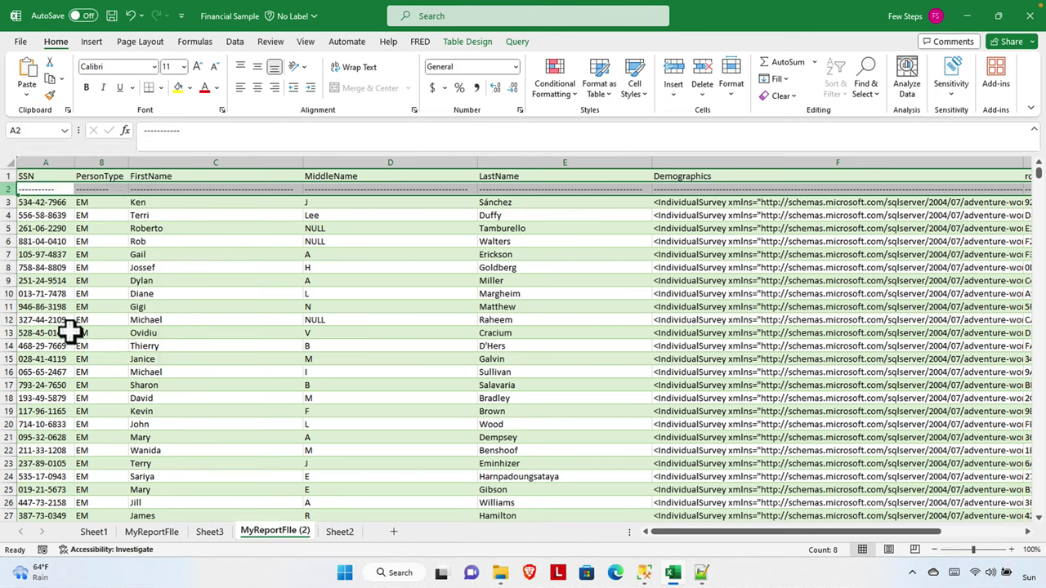
Make the SSN-to-Demographics header row bold so data starts in row 2.
left_click(34, 175)
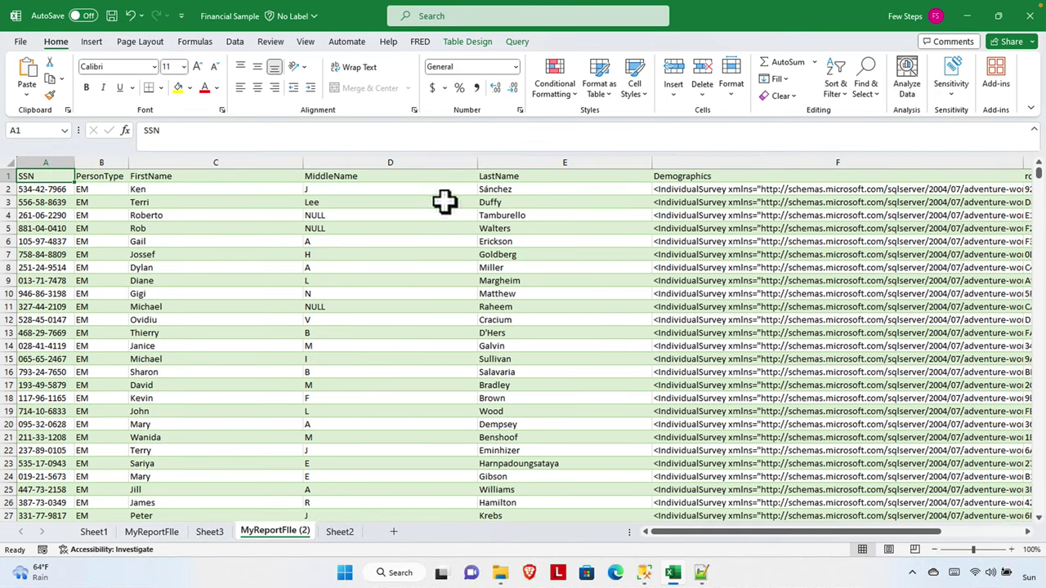
left_click(10, 175)
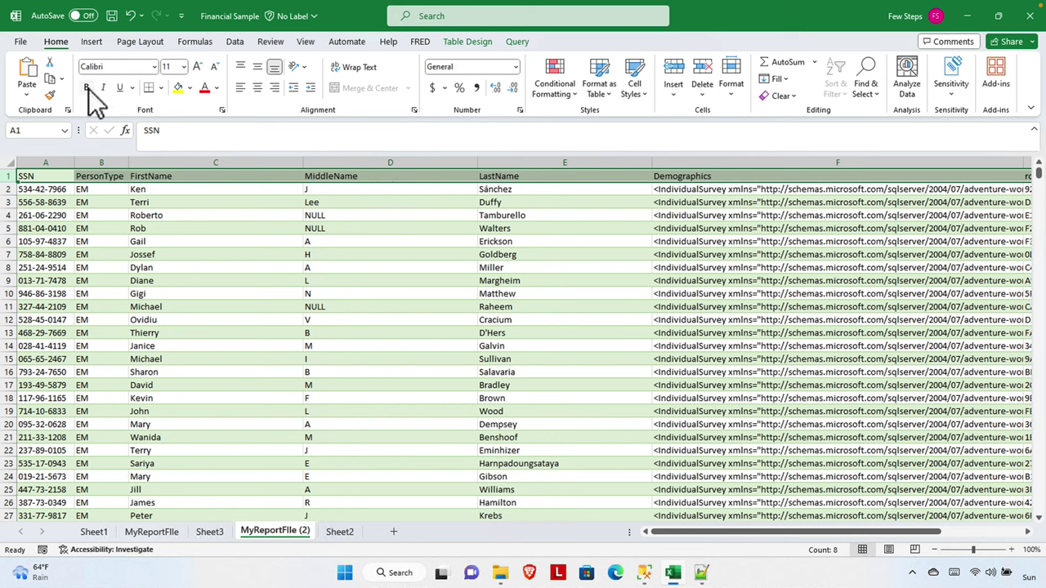
left_click(196, 216)
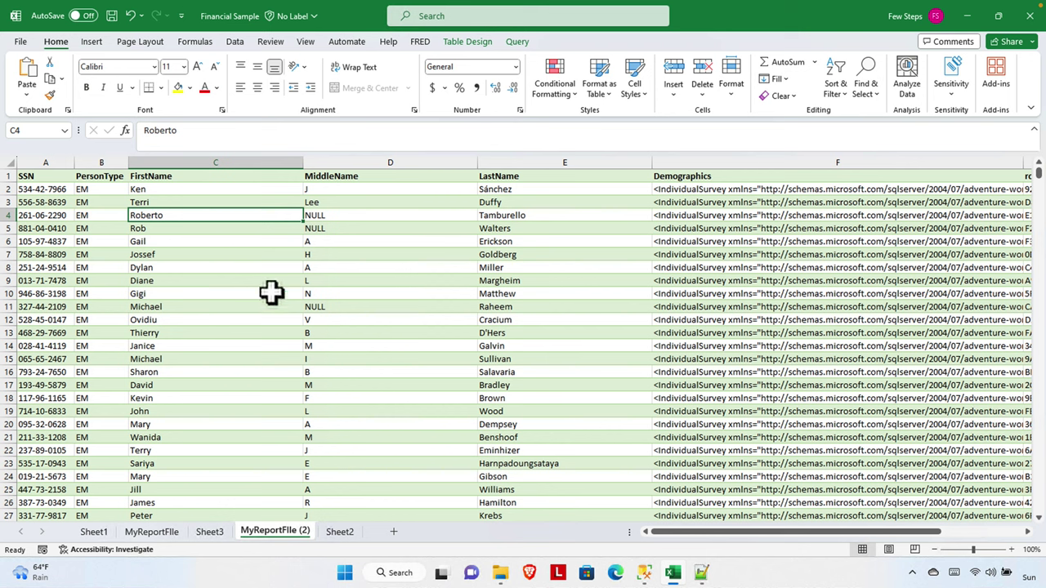
left_click(50, 176)
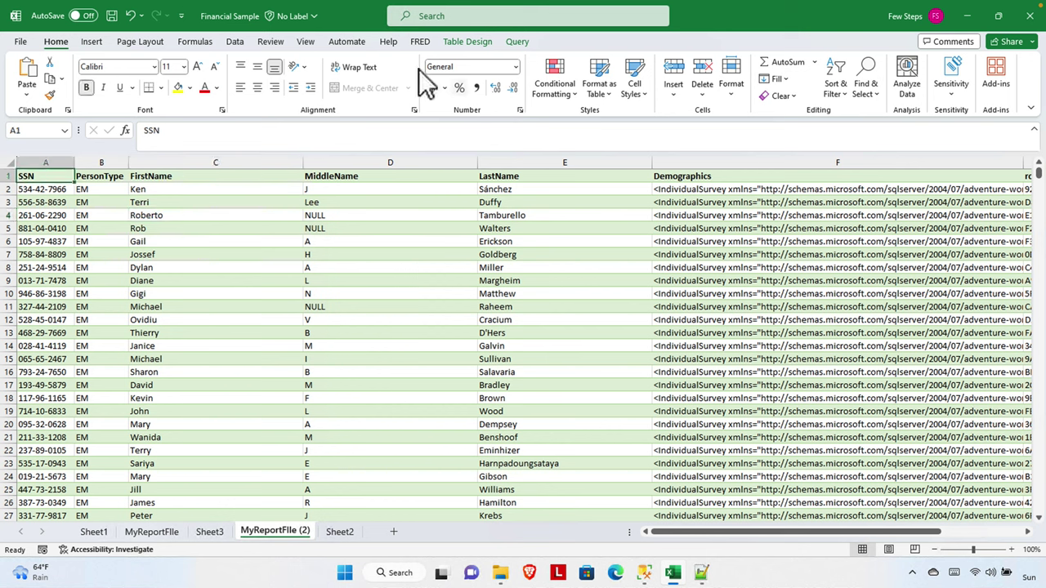
left_click(467, 43)
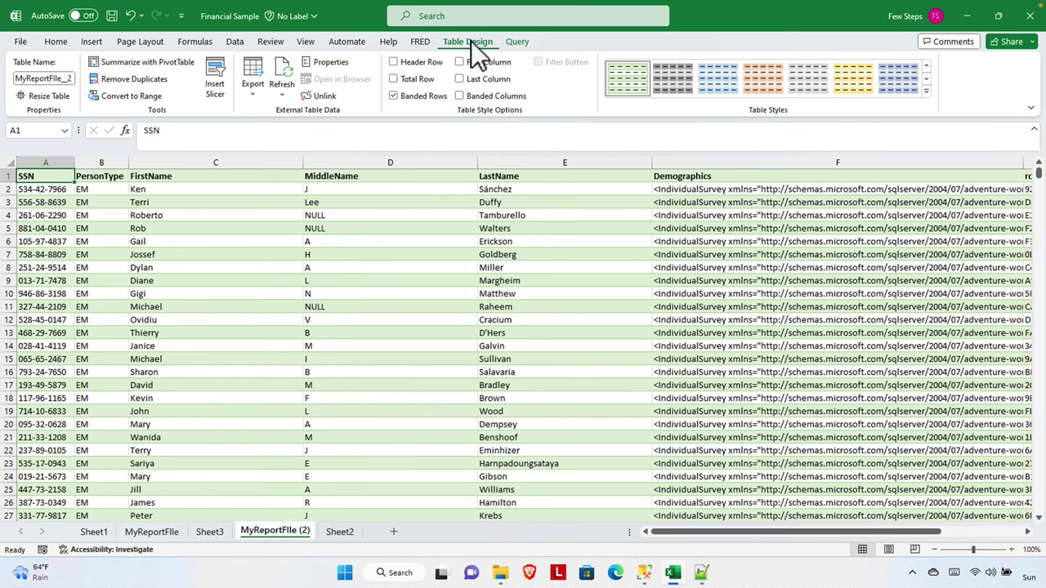
left_click(927, 91)
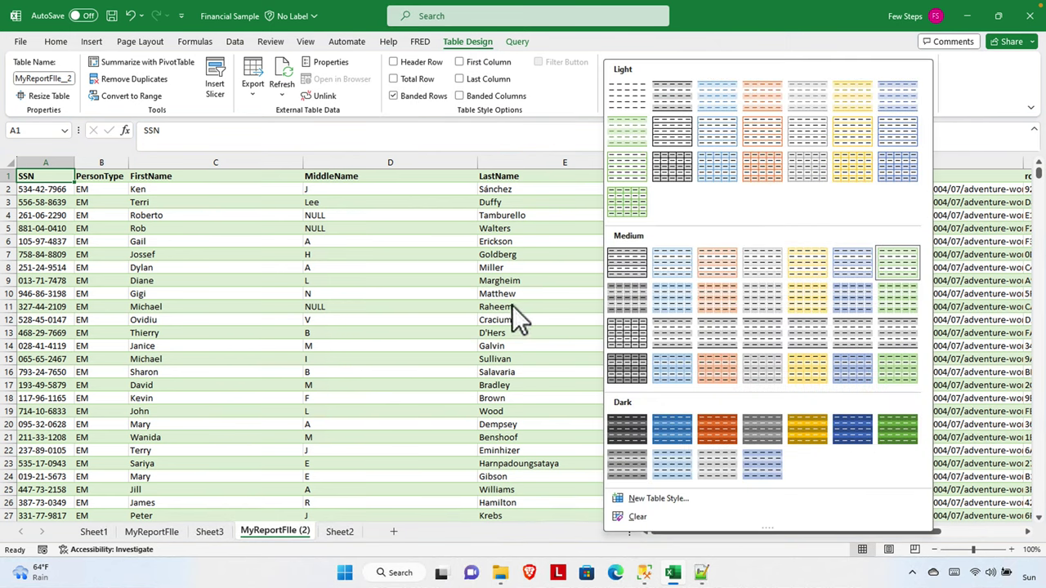
left_click(629, 97)
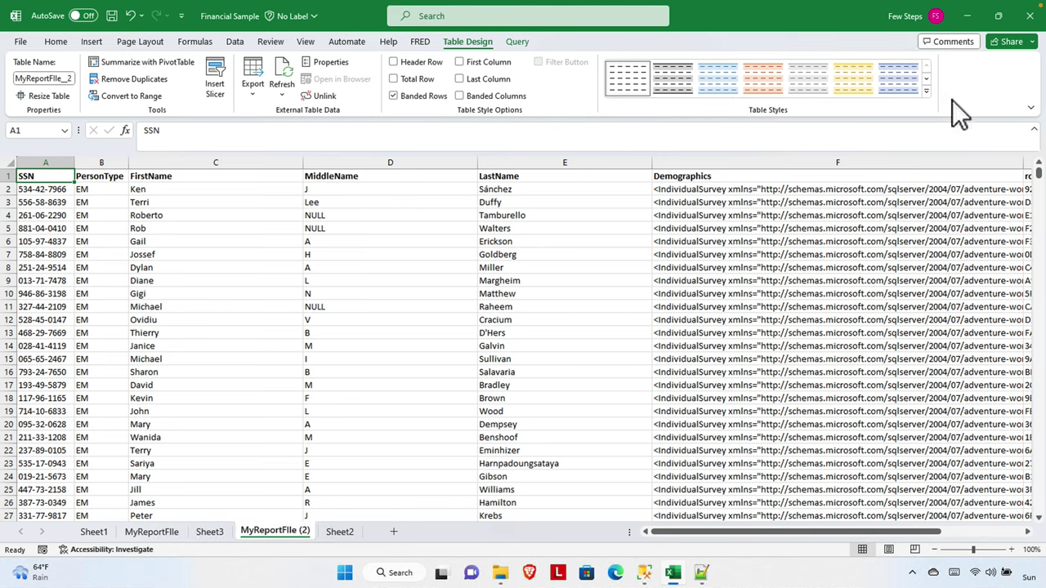
left_click(927, 91)
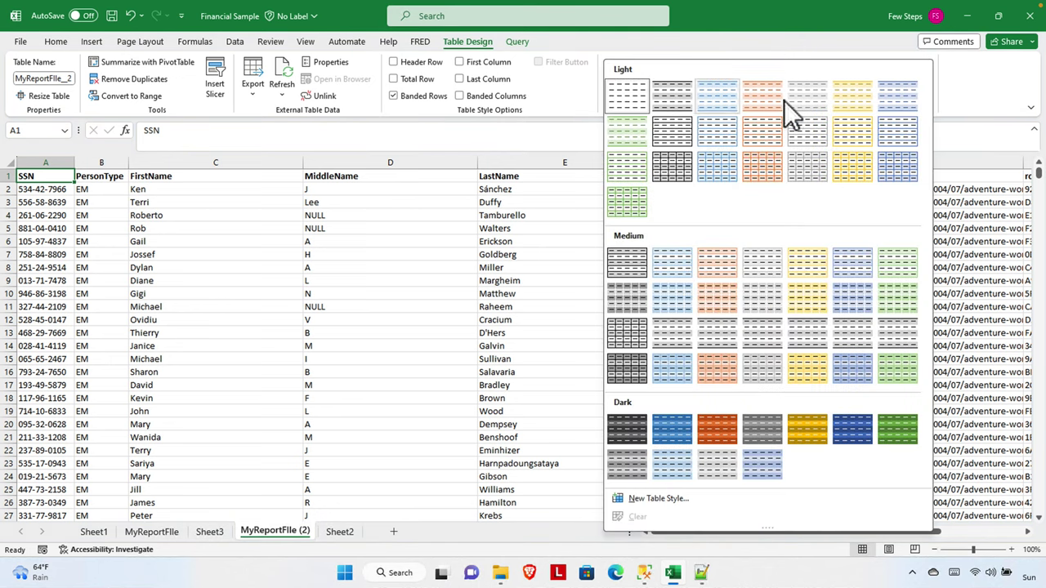
left_click(725, 97)
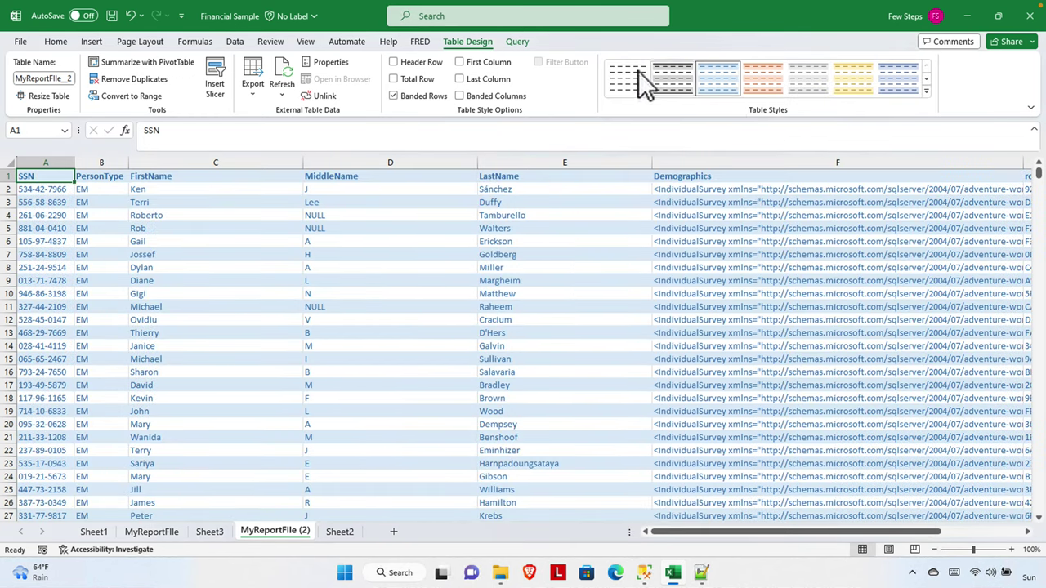
left_click(926, 91)
left_click(621, 98)
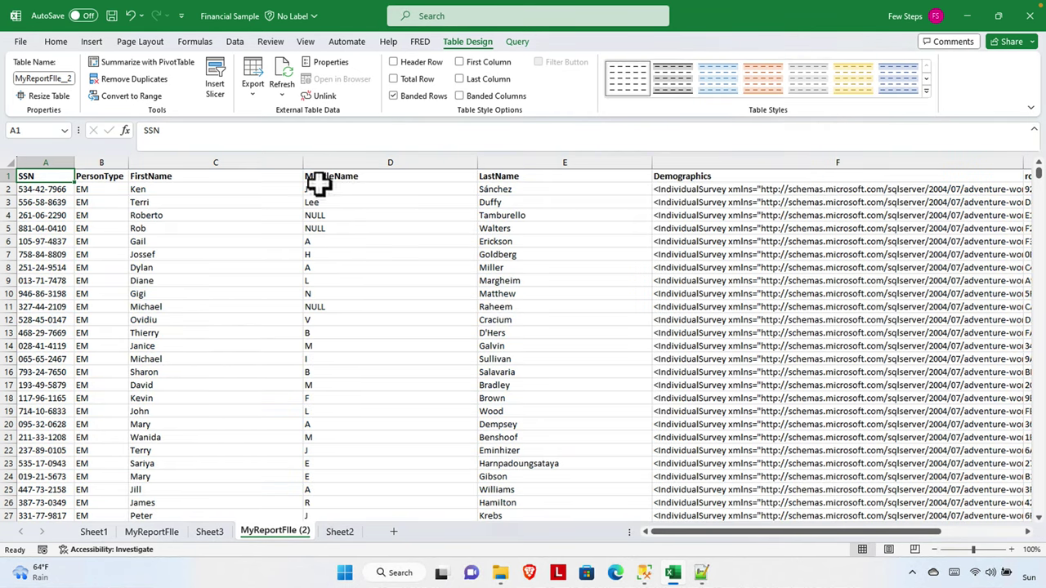
Narrow the FirstName, MiddleName and LastName columns to fit their contents.
left_click_drag(304, 162, 214, 162)
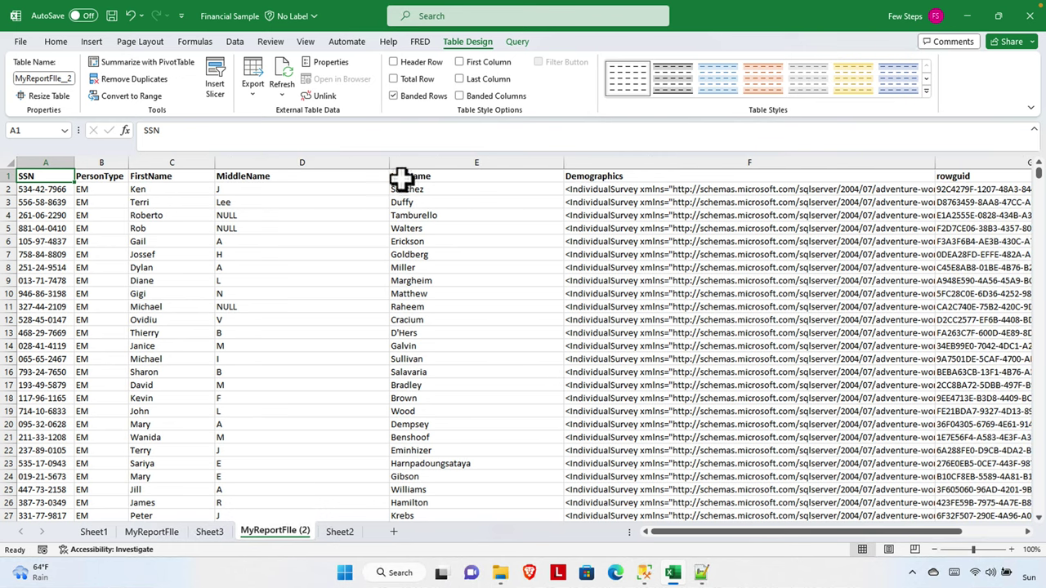
left_click_drag(392, 162, 302, 164)
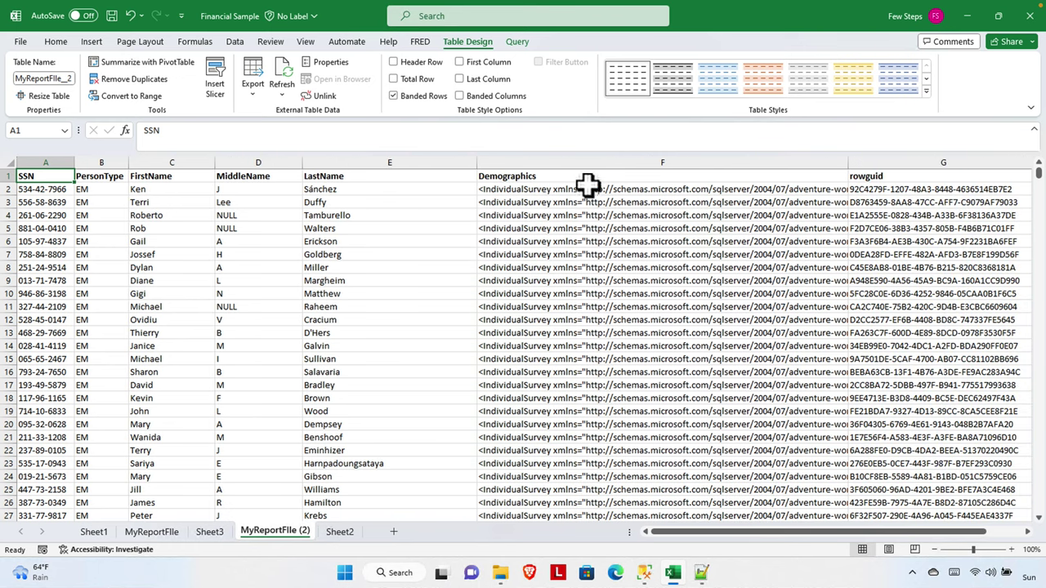
left_click_drag(478, 164, 418, 164)
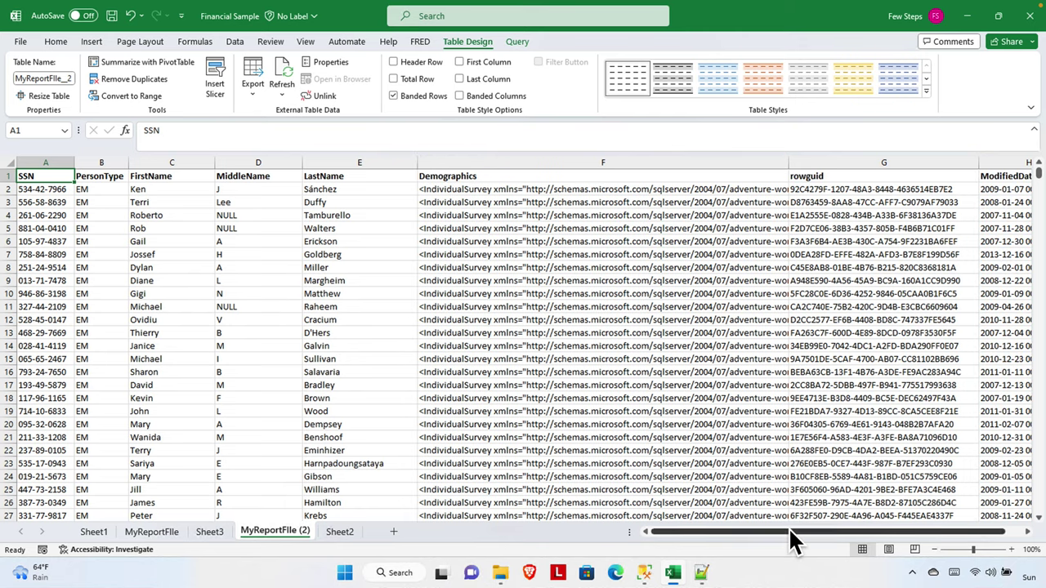
Check the Demographics and rowguid columns, then restore down the workbook window.
left_click(601, 157)
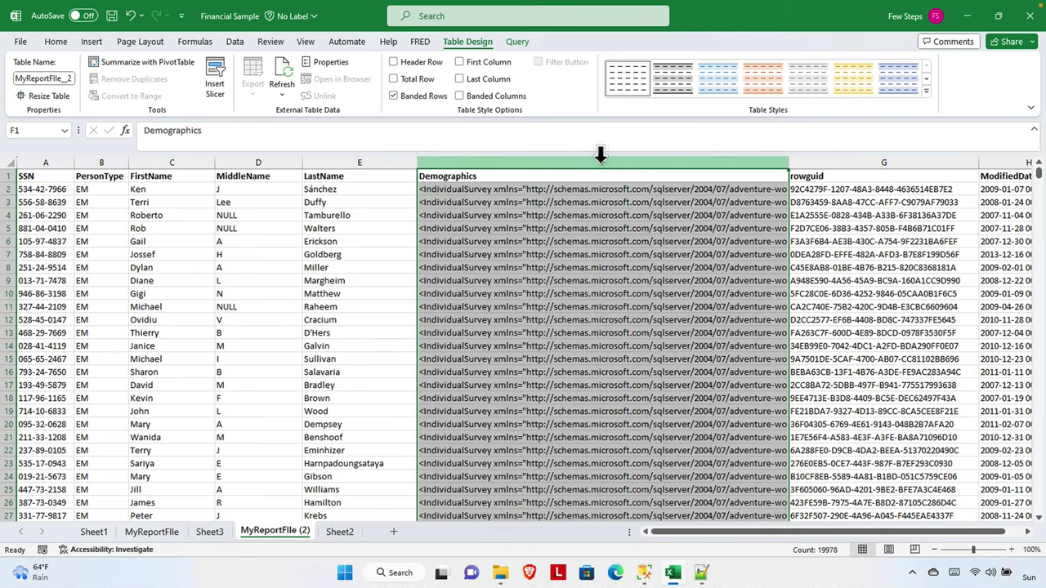
left_click(899, 159)
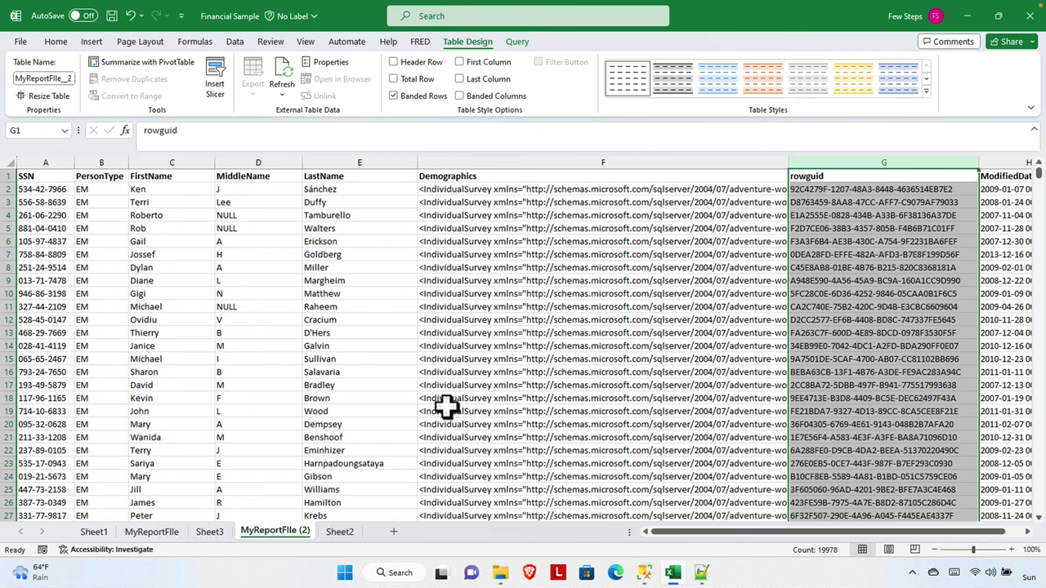
scroll(619, 397, "down", 5)
scroll(620, 400, "up", 5)
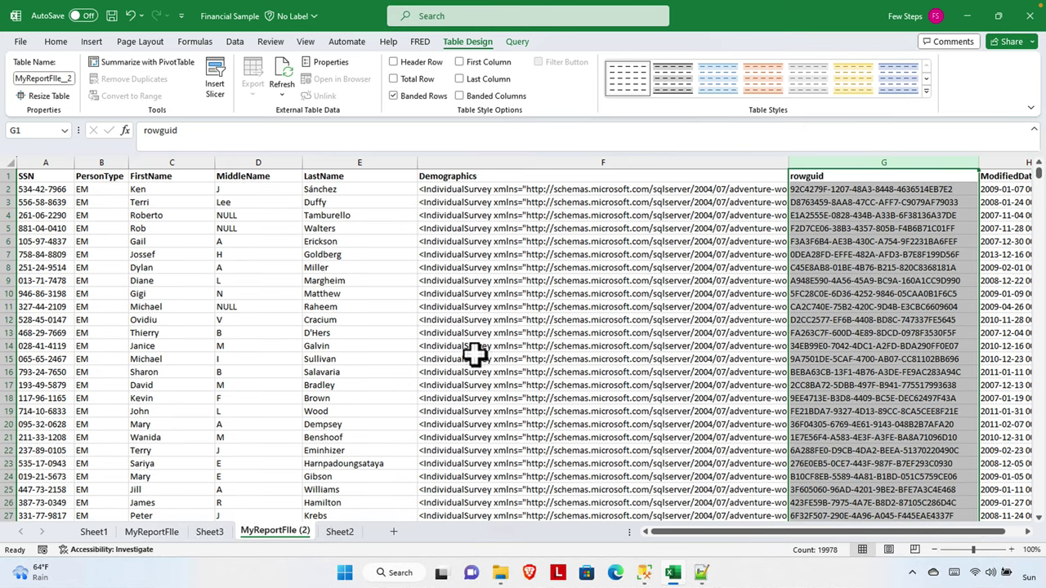
left_click(46, 294)
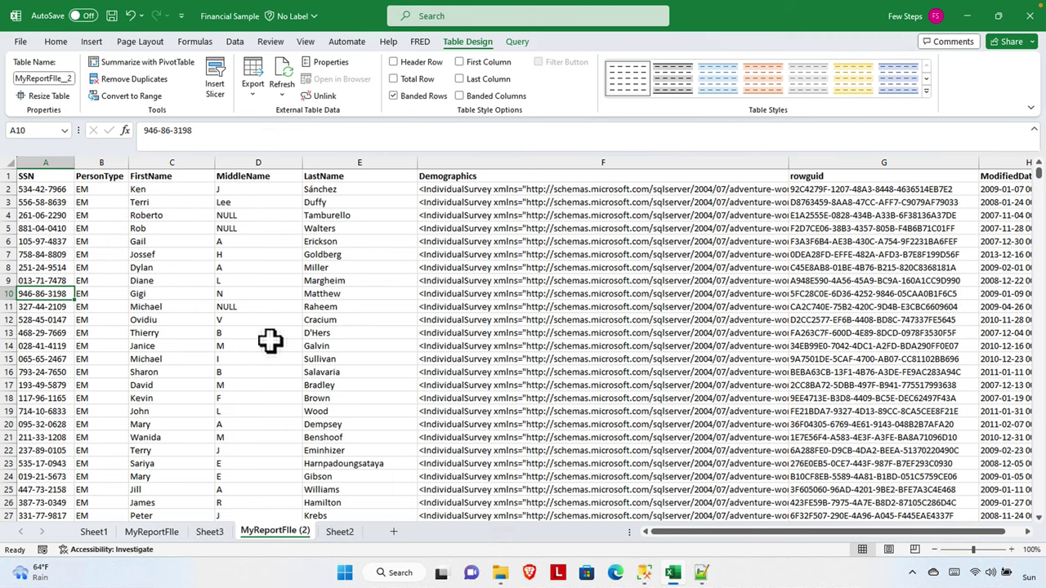
key("super+Down")
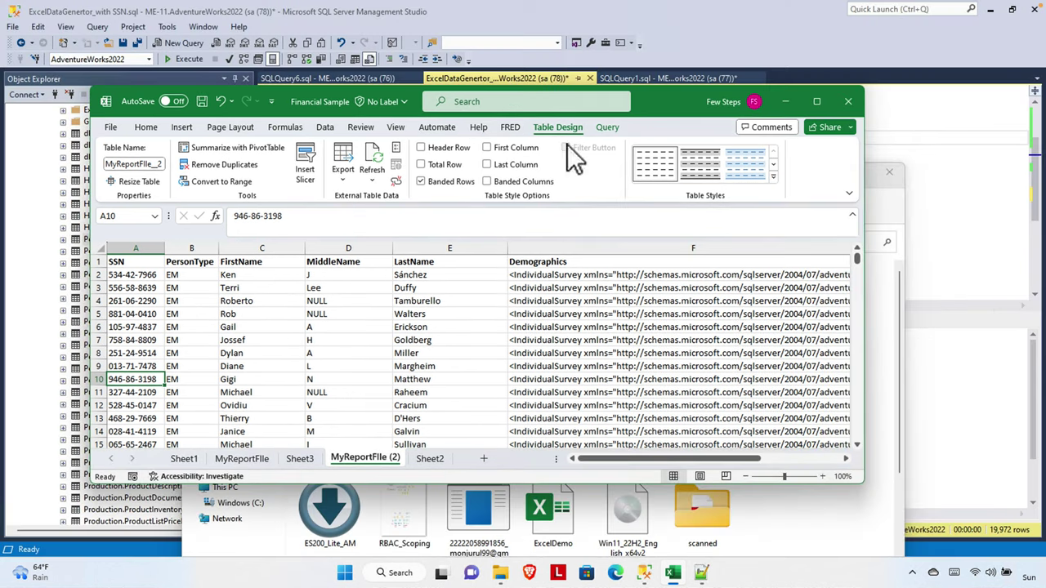
Maximize the workbook, check the last record in row 19973, then switch to MyReportFile.rpt in Notepad++.
left_click(816, 101)
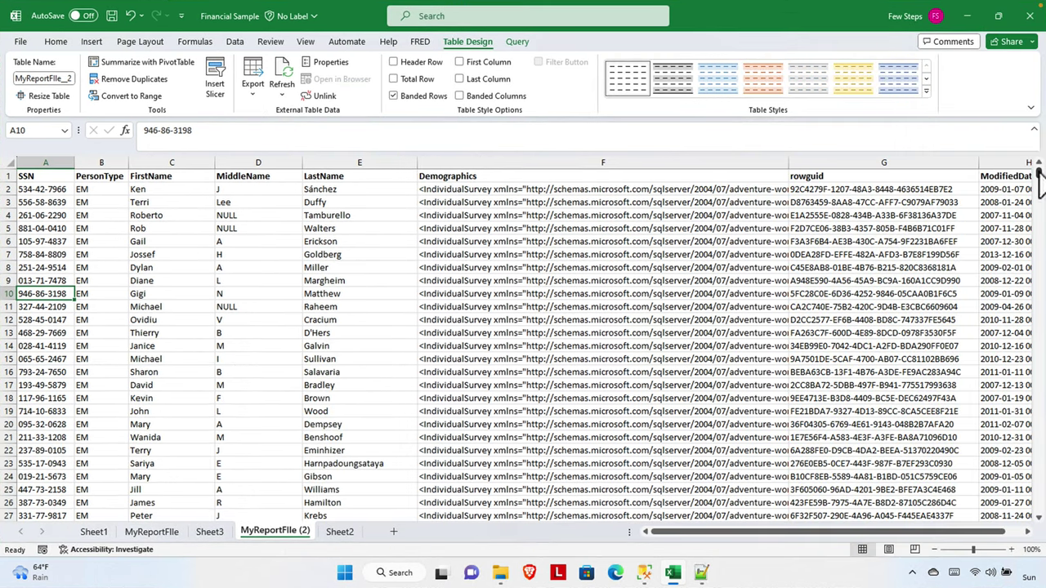
left_click_drag(1040, 182, 1042, 411)
left_click_drag(1041, 530, 1041, 530)
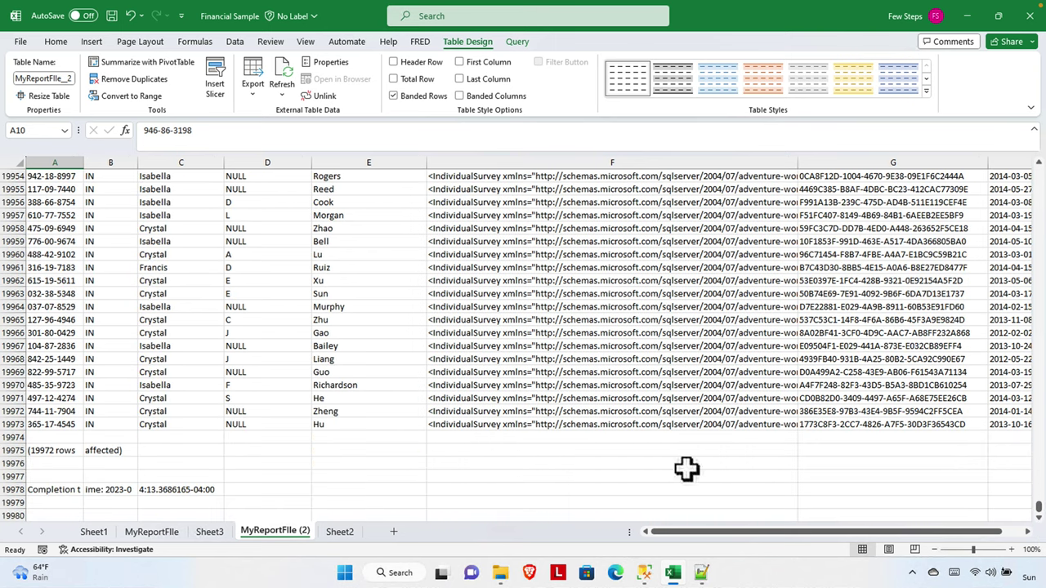
left_click(43, 425)
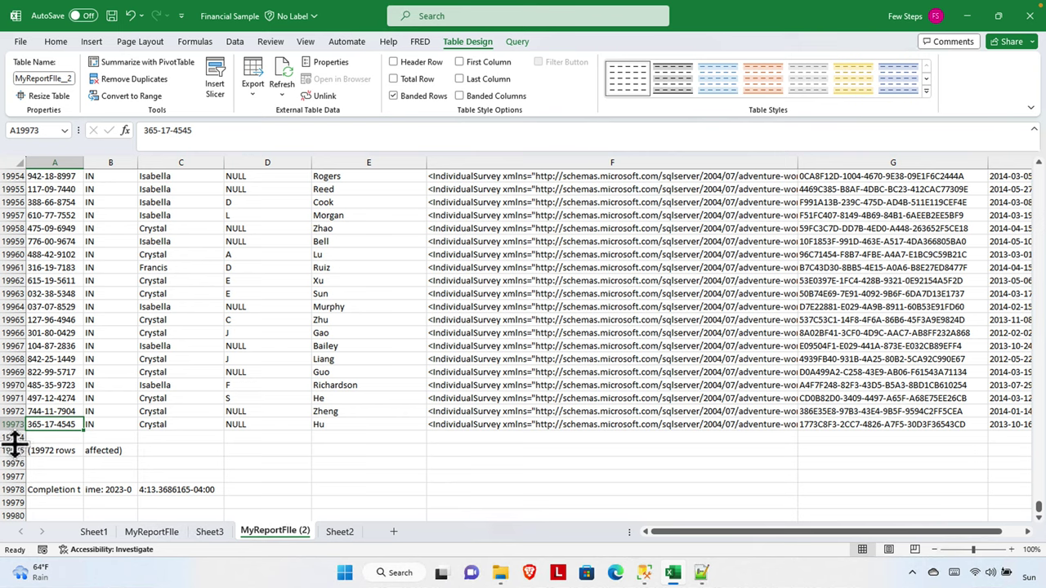
left_click(697, 579)
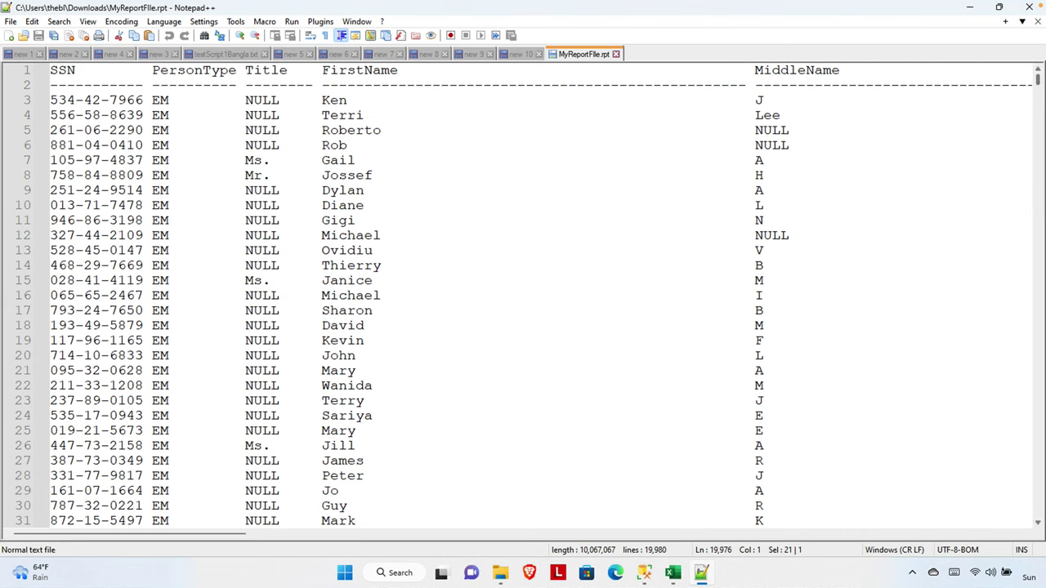
Check the '(19972 rows affected)' footer at the end of MyReportFile.rpt, then minimize Notepad++.
left_click_drag(1041, 92, 1036, 511)
left_click(313, 208)
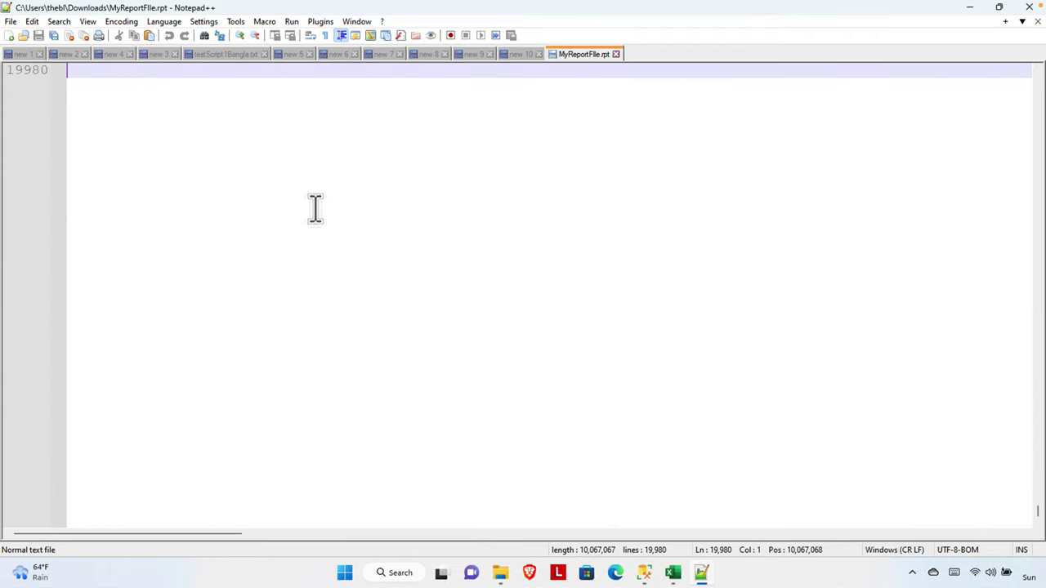
scroll(313, 207, "up", 5)
left_click_drag(71, 237, 118, 237)
left_click(970, 10)
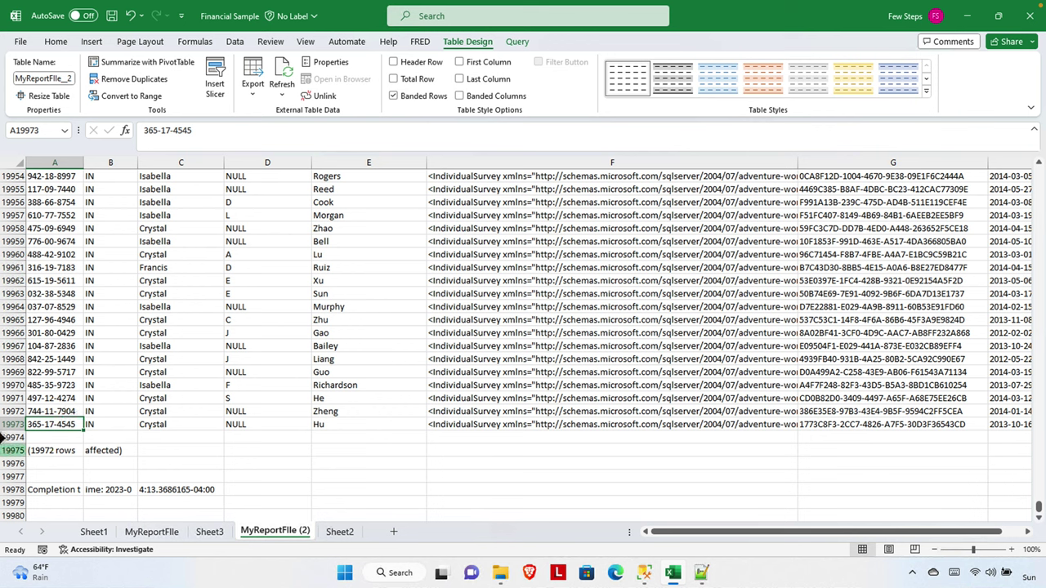
Delete footer rows 19974–19978 and return to the top of the sheet.
left_click_drag(13, 438, 11, 493)
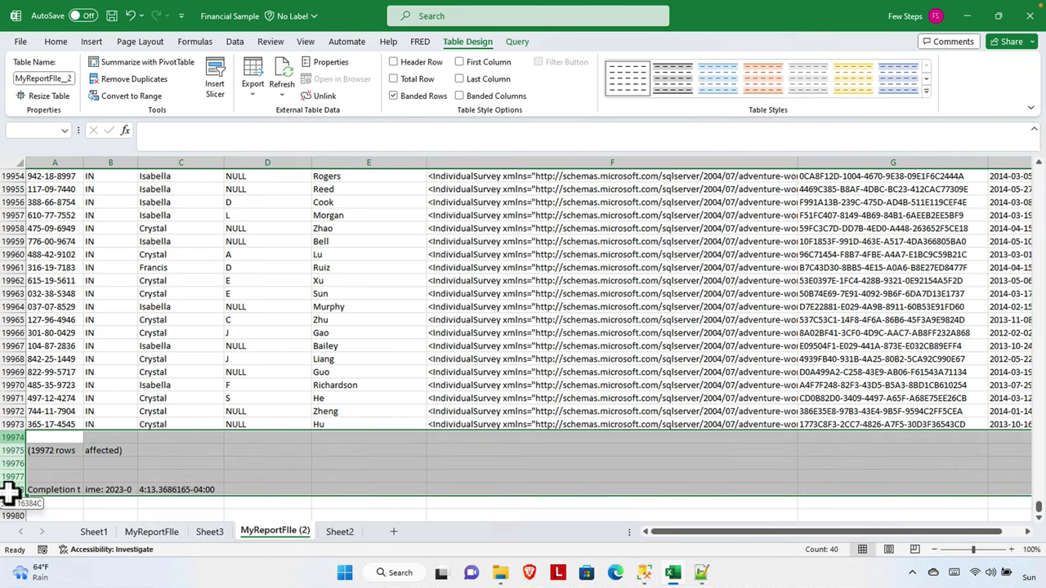
right_click(13, 453)
left_click(72, 348)
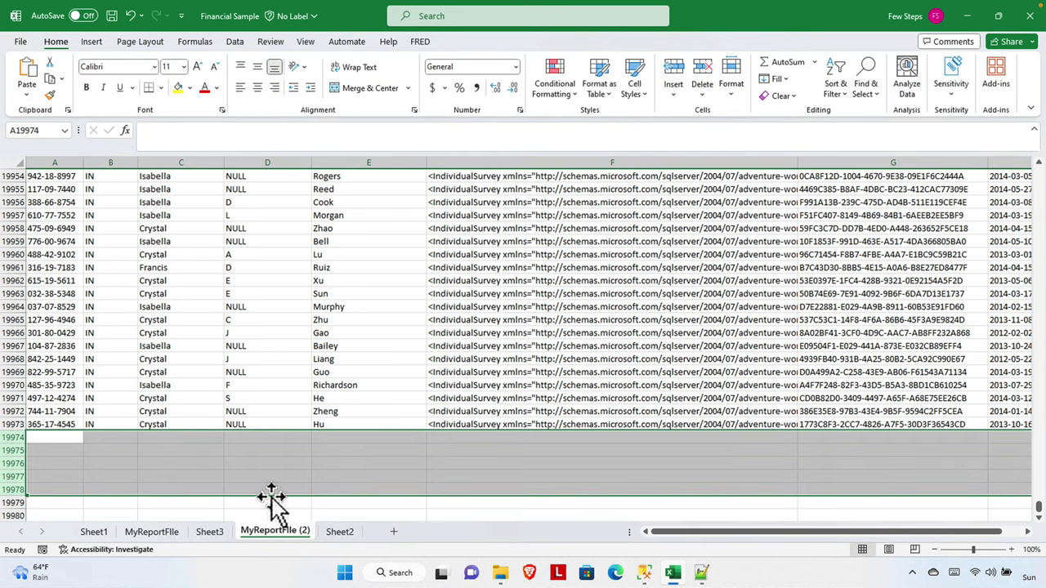
left_click(159, 477)
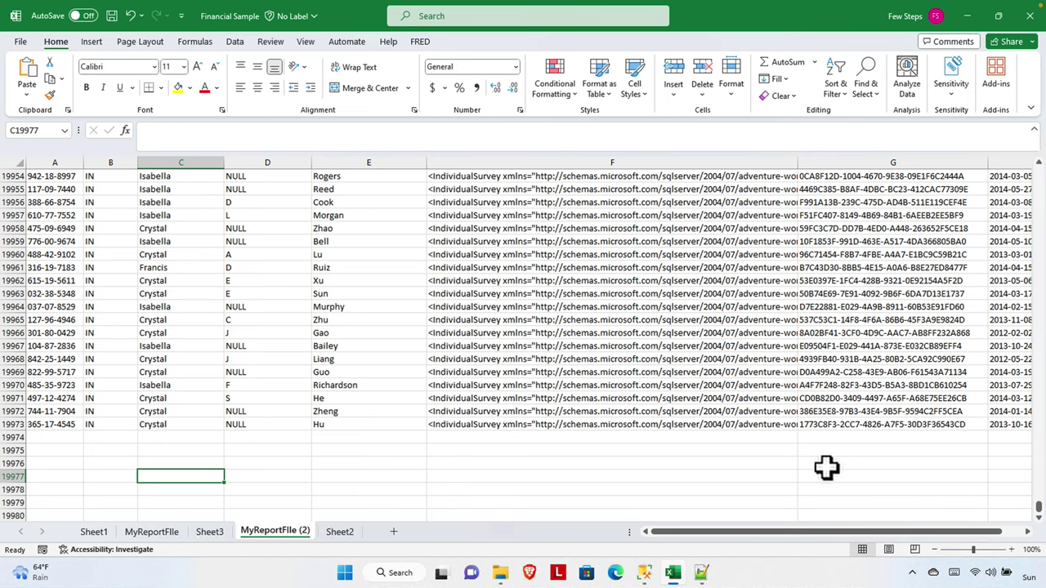
left_click_drag(1040, 511, 1040, 164)
scroll(270, 410, "down", 3)
scroll(296, 416, "up", 3)
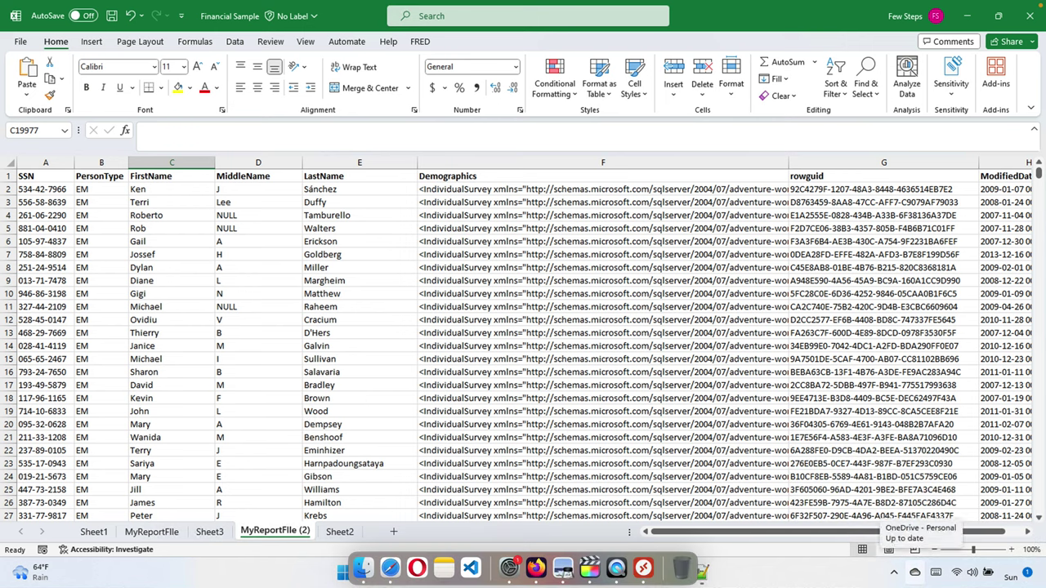
left_click(532, 450)
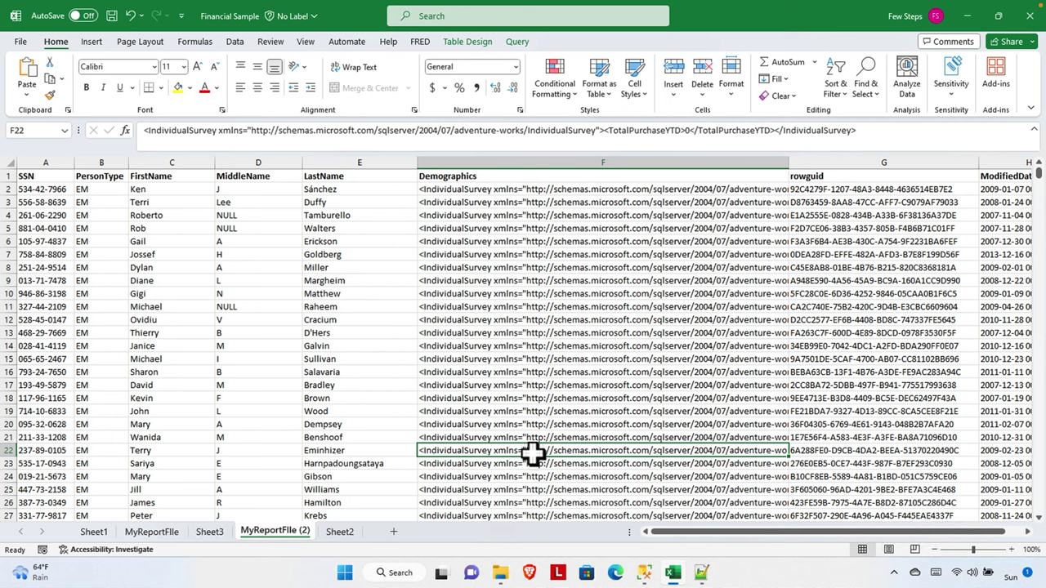